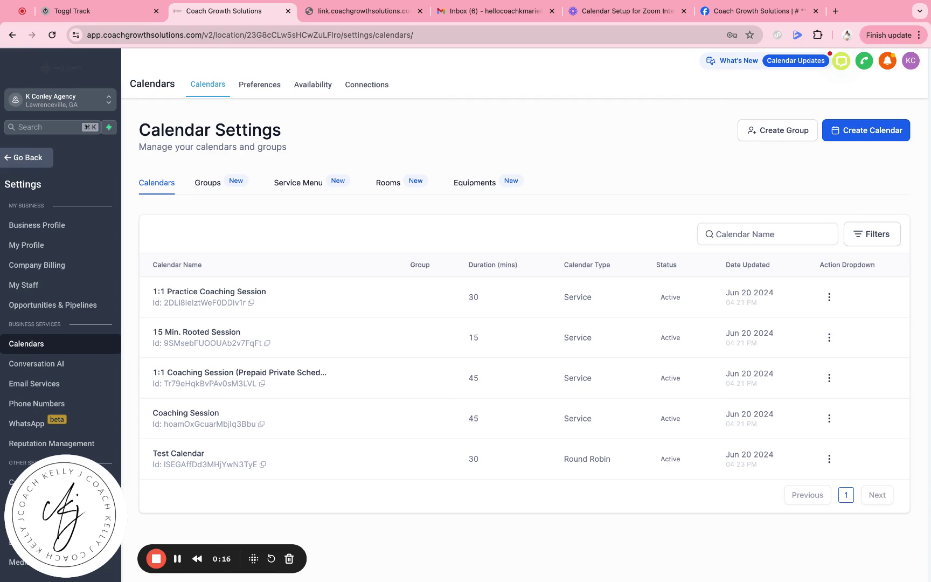
- Set the calendar preferences' default meeting location to Zoom and save it
{"action": "left_click", "coordinate": [17, 162]}
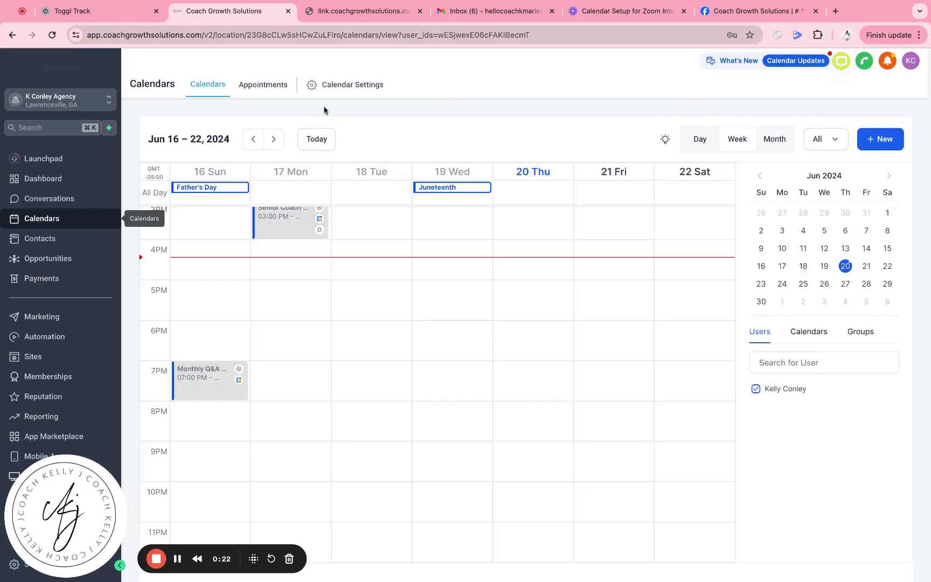
{"action": "left_click", "coordinate": [330, 88]}
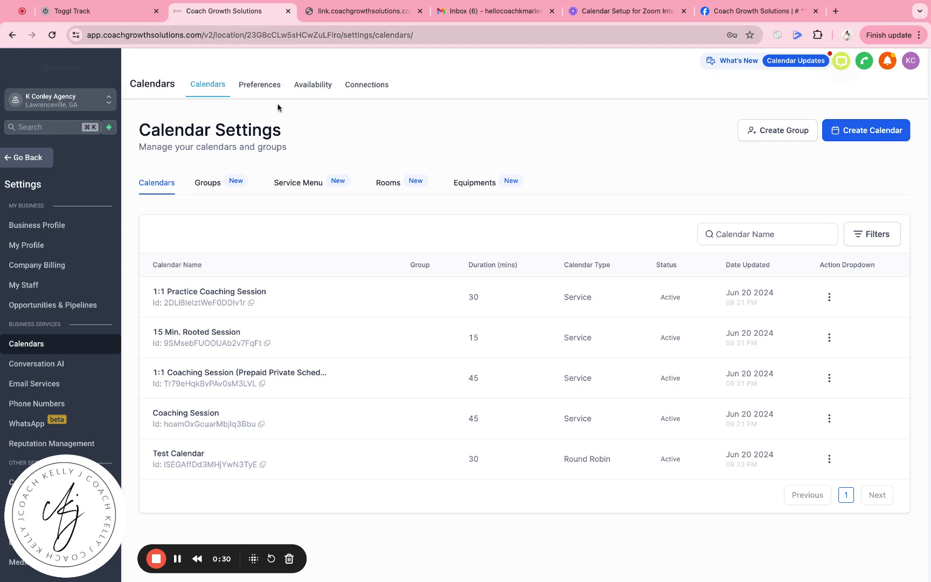
{"action": "left_click", "coordinate": [264, 89]}
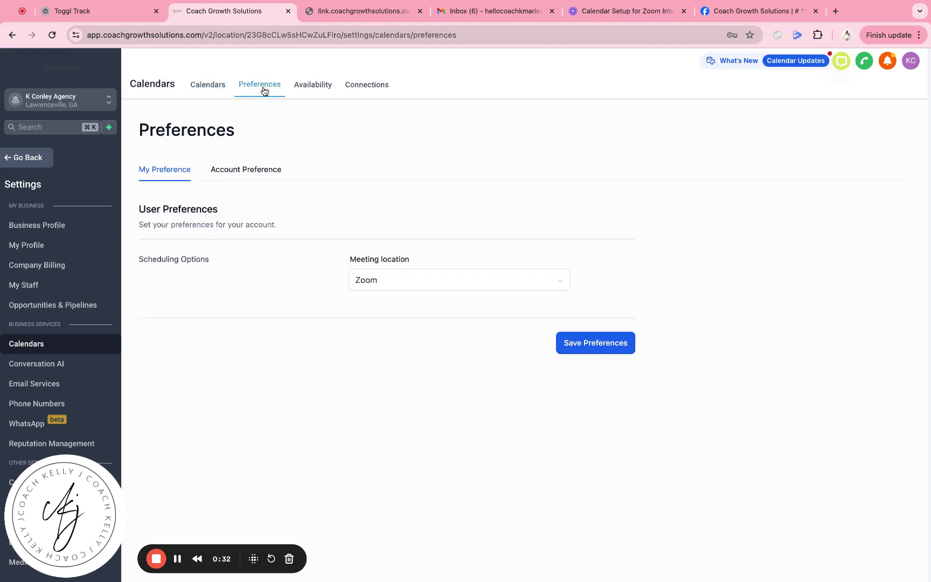
{"action": "left_click", "coordinate": [382, 281]}
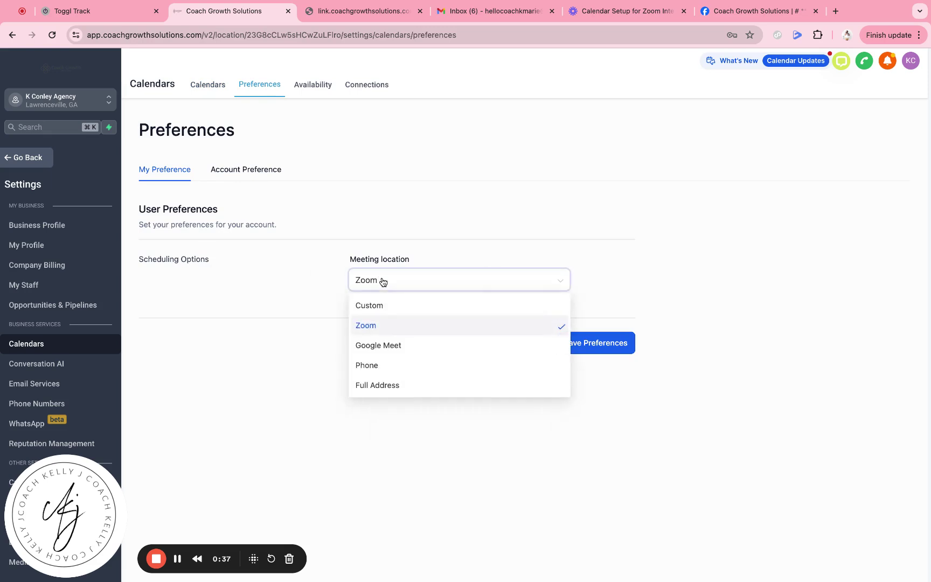
{"action": "left_click", "coordinate": [381, 306]}
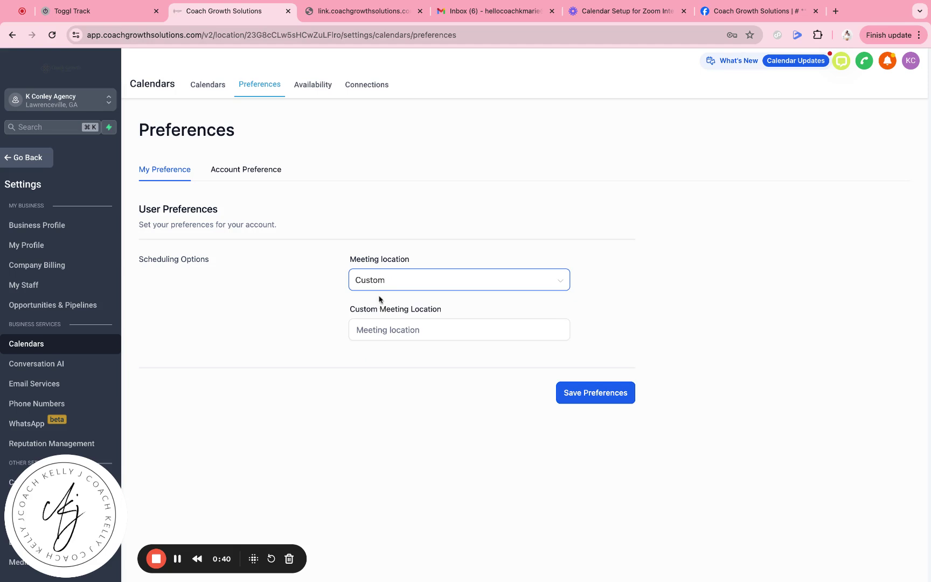
{"action": "left_click", "coordinate": [376, 285]}
{"action": "left_click", "coordinate": [386, 330]}
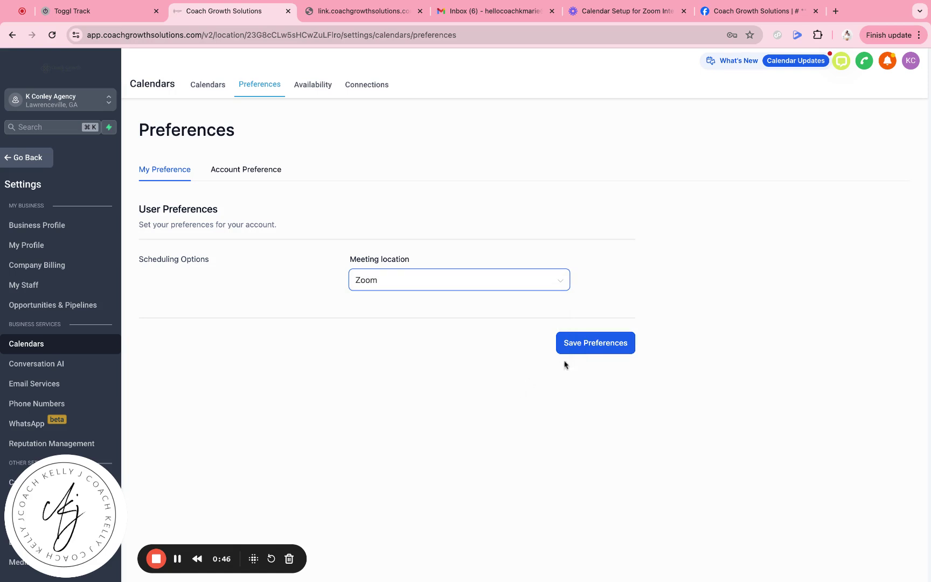
{"action": "left_click", "coordinate": [582, 353]}
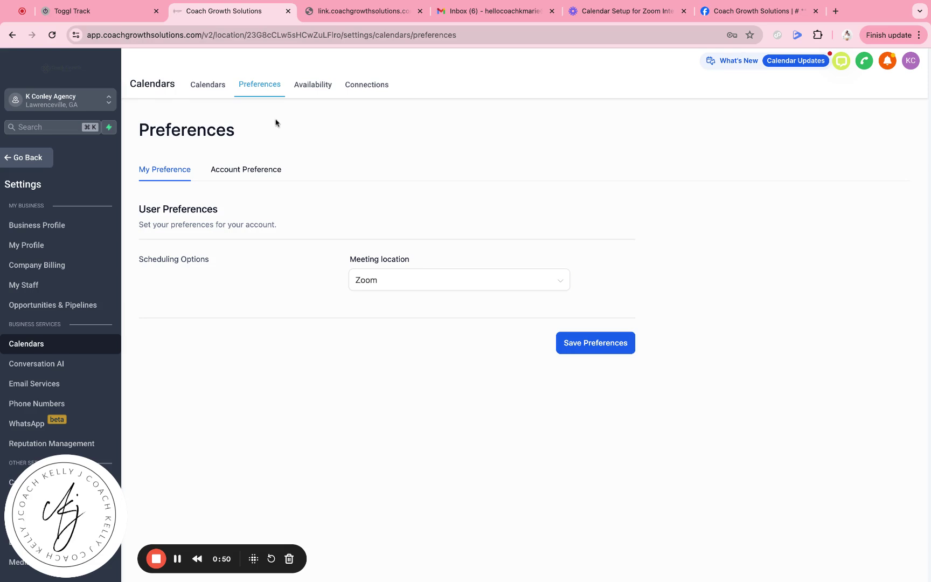
- Start a new calendar with the Round Robin scheduling type
{"action": "left_click", "coordinate": [219, 89]}
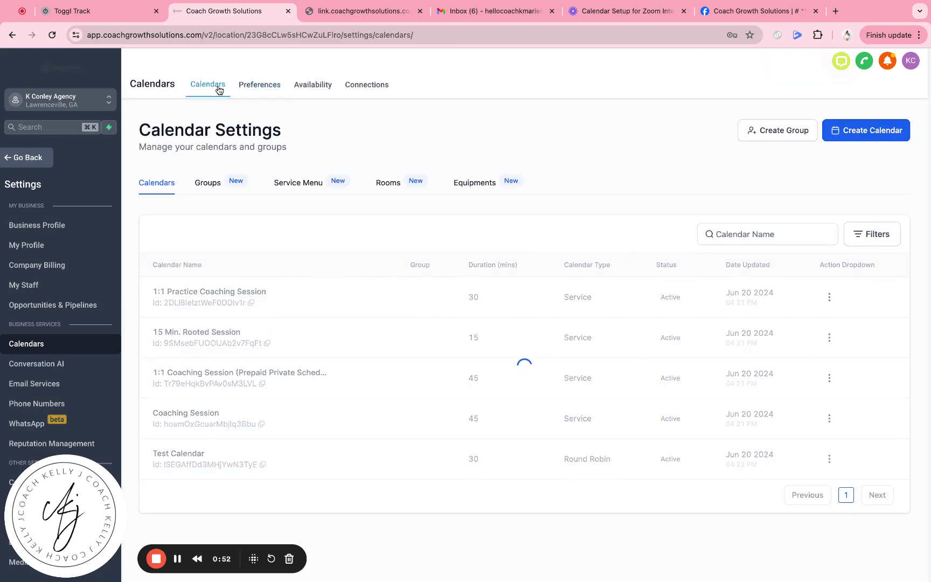
{"action": "left_click", "coordinate": [852, 139]}
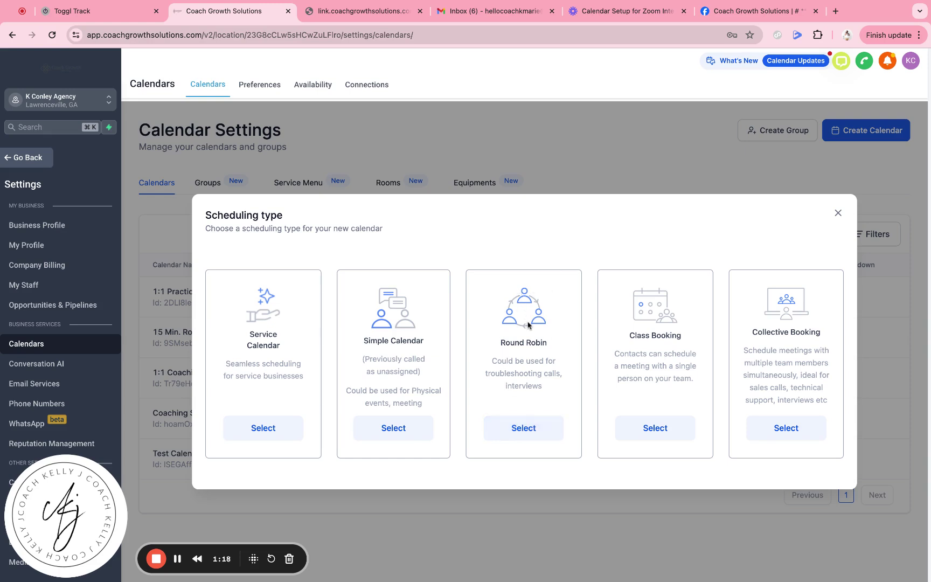
{"action": "left_click", "coordinate": [535, 430]}
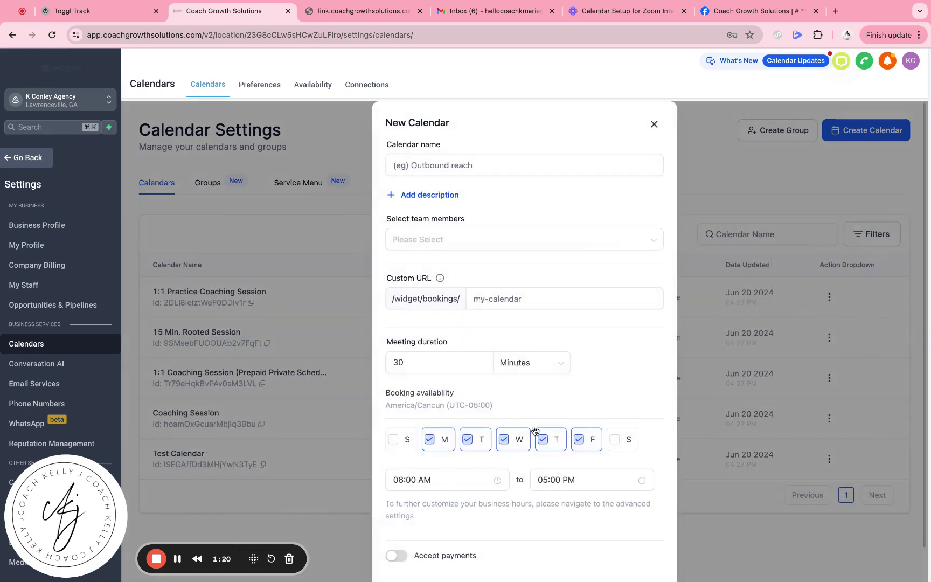
- Name the calendar 'Test Calendar', assign its team member, and enter a custom booking URL slug
{"action": "left_click", "coordinate": [428, 162]}
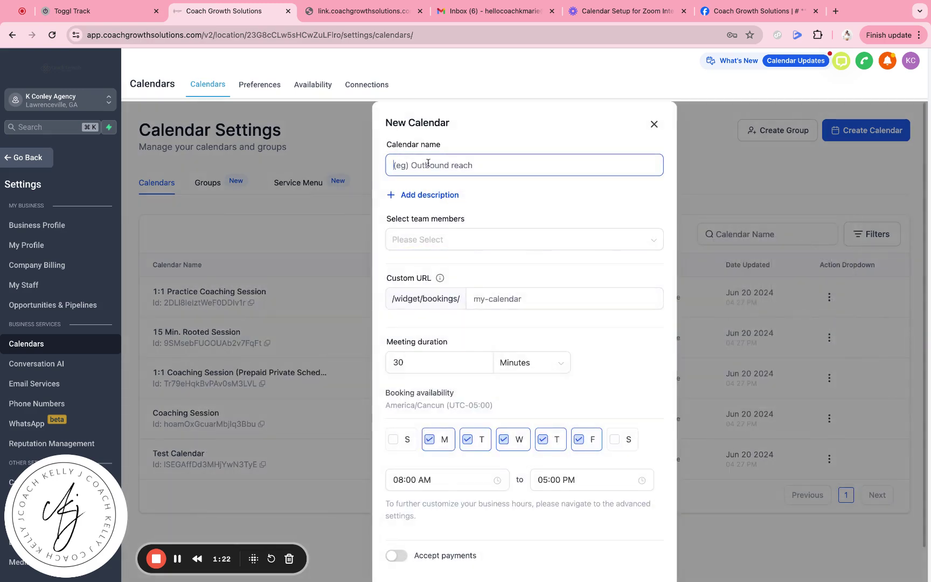
{"action": "type", "text": "Test Calendar"}
{"action": "left_click", "coordinate": [418, 239]}
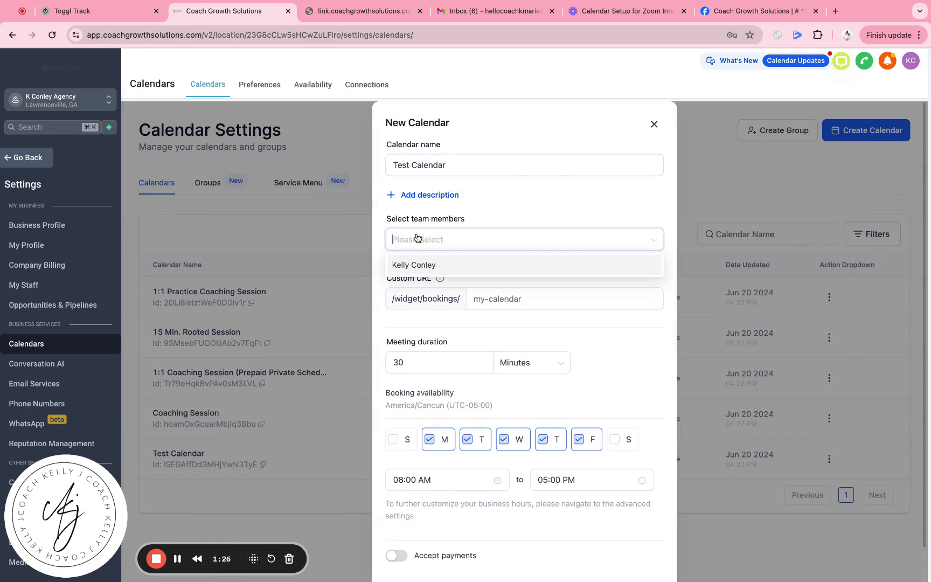
{"action": "left_click", "coordinate": [419, 265]}
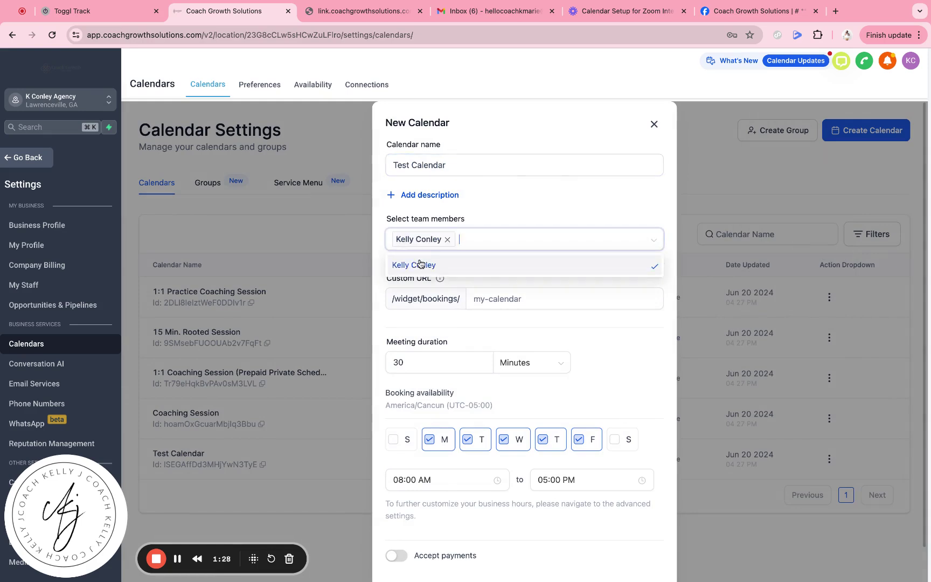
{"action": "left_click", "coordinate": [491, 280]}
{"action": "scroll", "coordinate": [490, 280], "scroll_direction": "down", "scroll_amount": 1}
{"action": "left_click", "coordinate": [483, 263]}
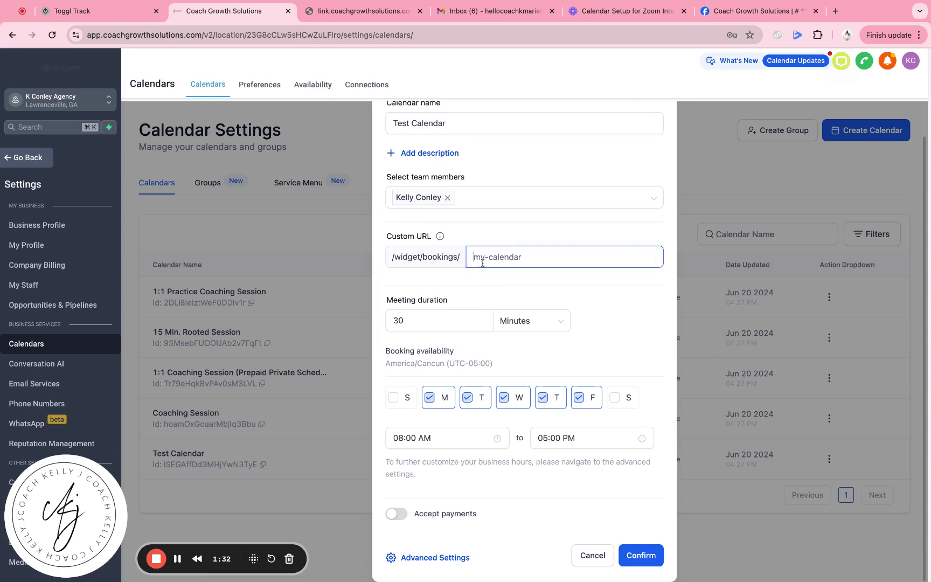
{"action": "type", "text": "bookingwithke"}
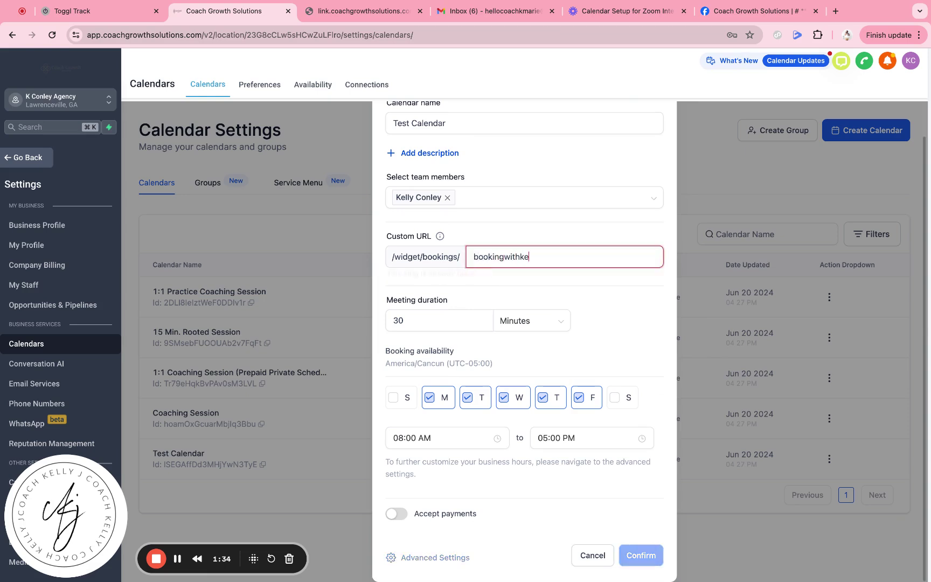
{"action": "type", "text": "llymarie101"}
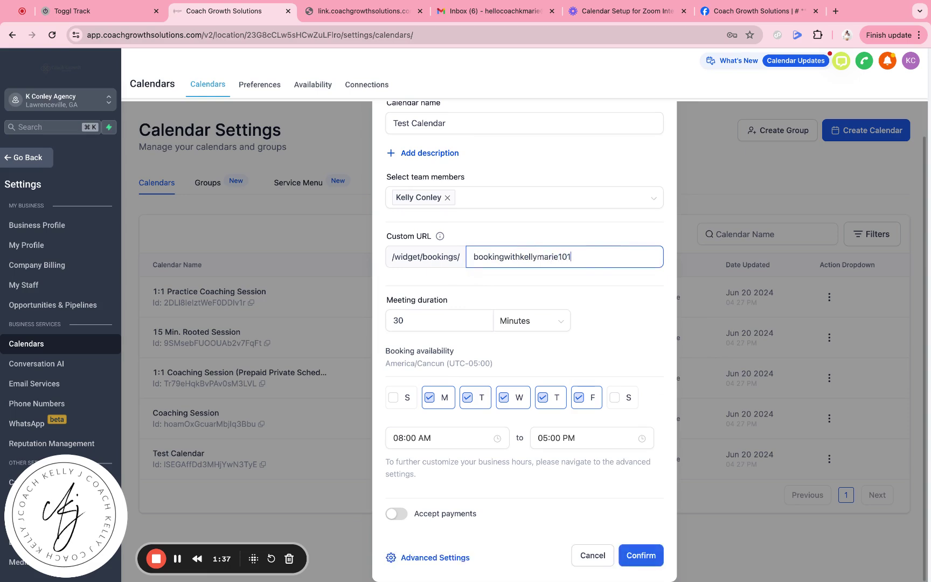
{"action": "left_click", "coordinate": [470, 289]}
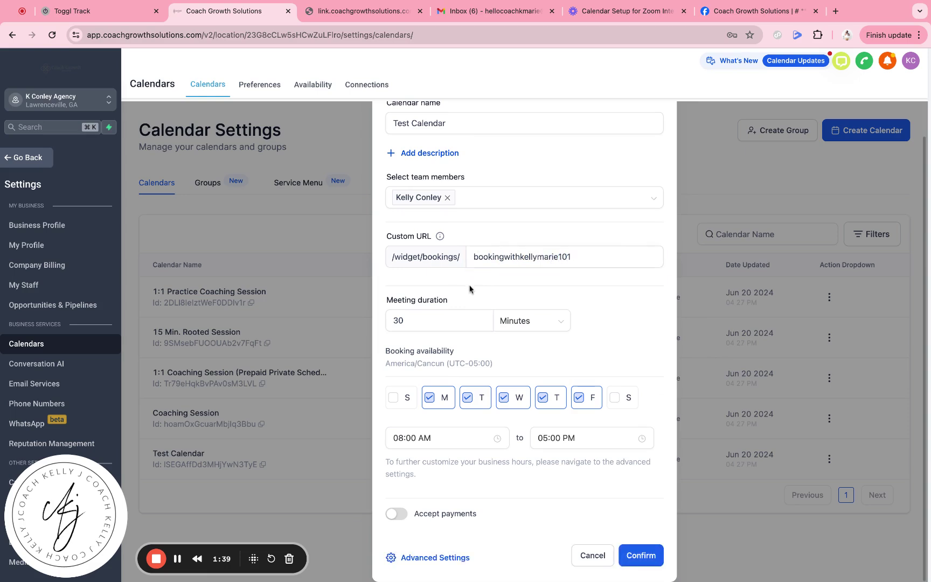
- Keep the 30-minute duration, toggle Accept payments on then off, and create the calendar
{"action": "left_click", "coordinate": [464, 322]}
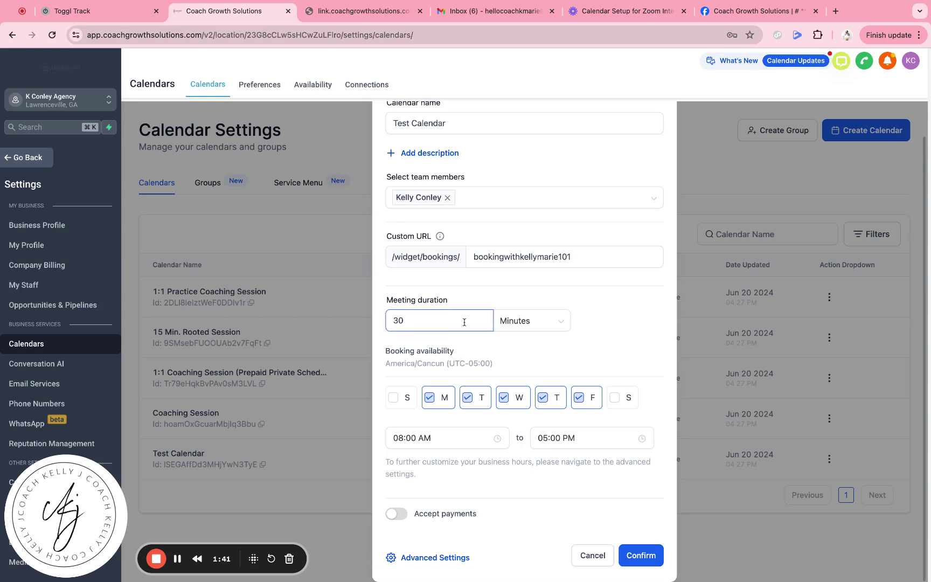
{"action": "left_click", "coordinate": [479, 372]}
{"action": "left_click", "coordinate": [403, 516]}
{"action": "scroll", "coordinate": [448, 498], "scroll_direction": "down", "scroll_amount": 2}
{"action": "scroll", "coordinate": [447, 498], "scroll_direction": "down", "scroll_amount": 2}
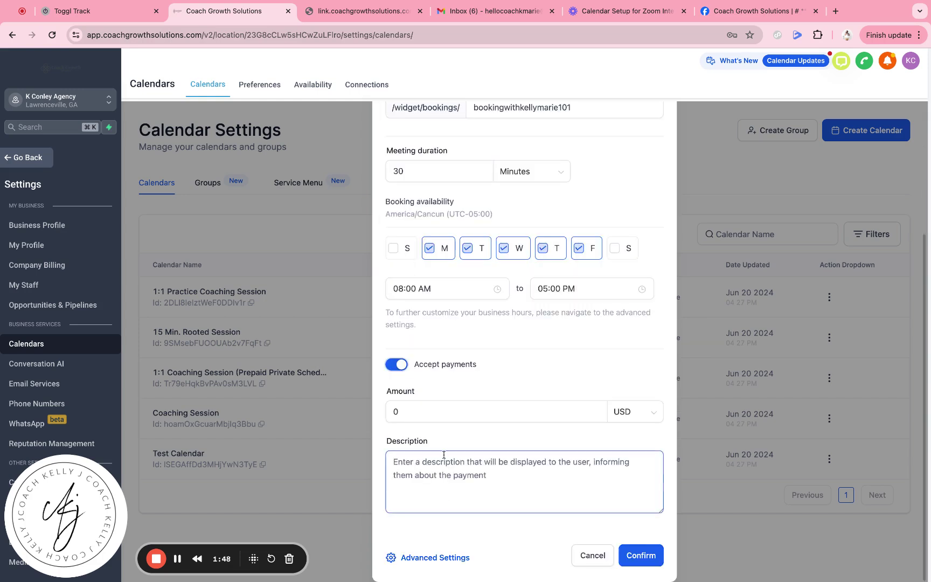
{"action": "left_click", "coordinate": [397, 365]}
{"action": "left_click", "coordinate": [639, 562]}
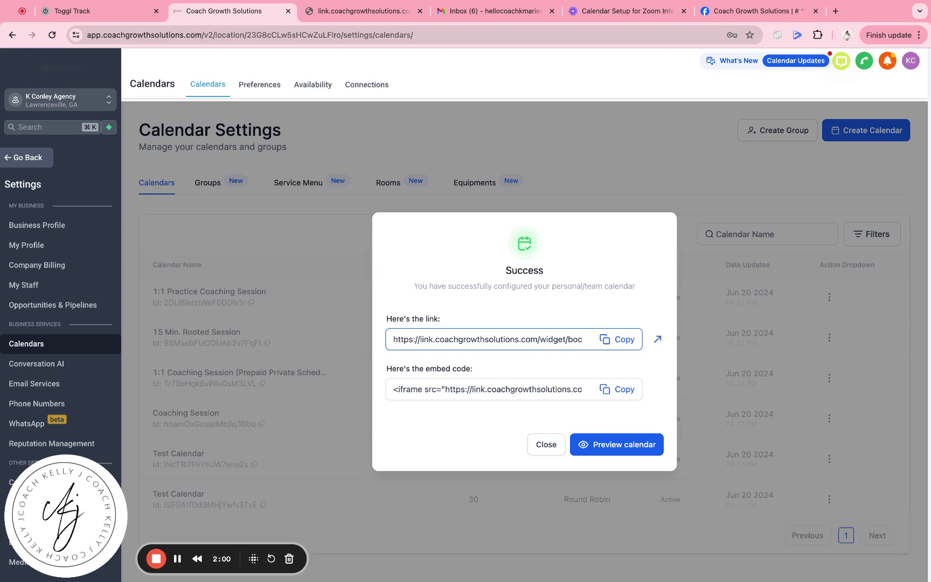
- Preview Test Calendar's public booking page, then dismiss the success confirmation
{"action": "left_click", "coordinate": [603, 445]}
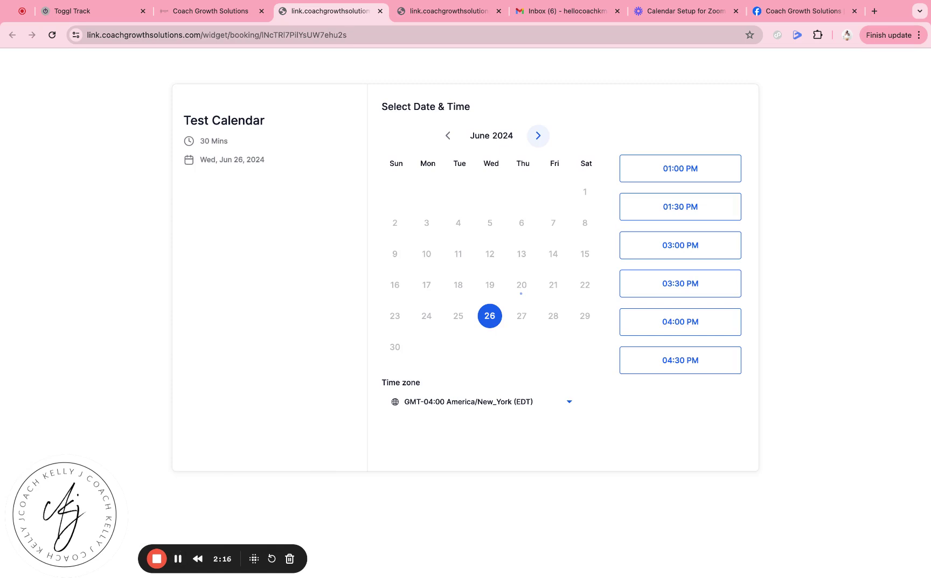
{"action": "left_click", "coordinate": [195, 11]}
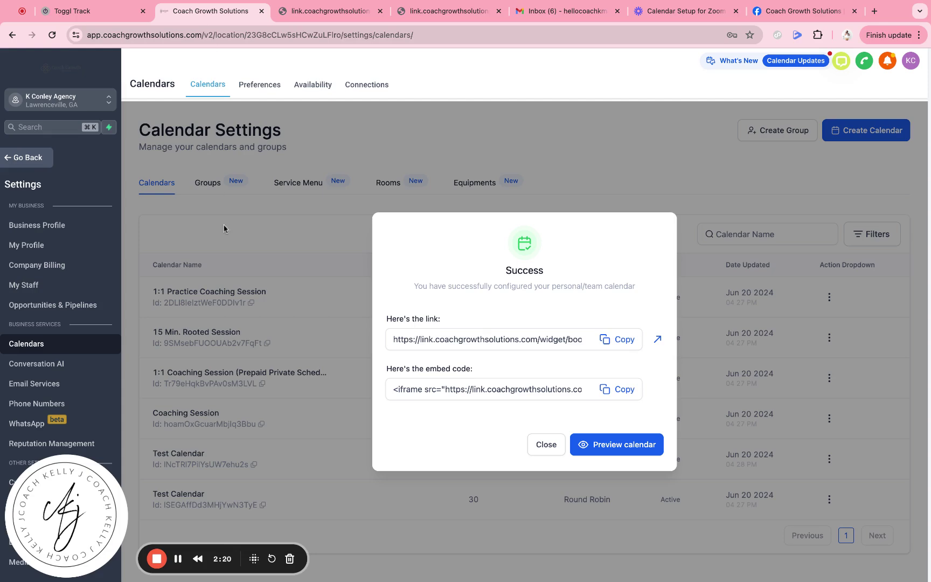
{"action": "left_click", "coordinate": [547, 445]}
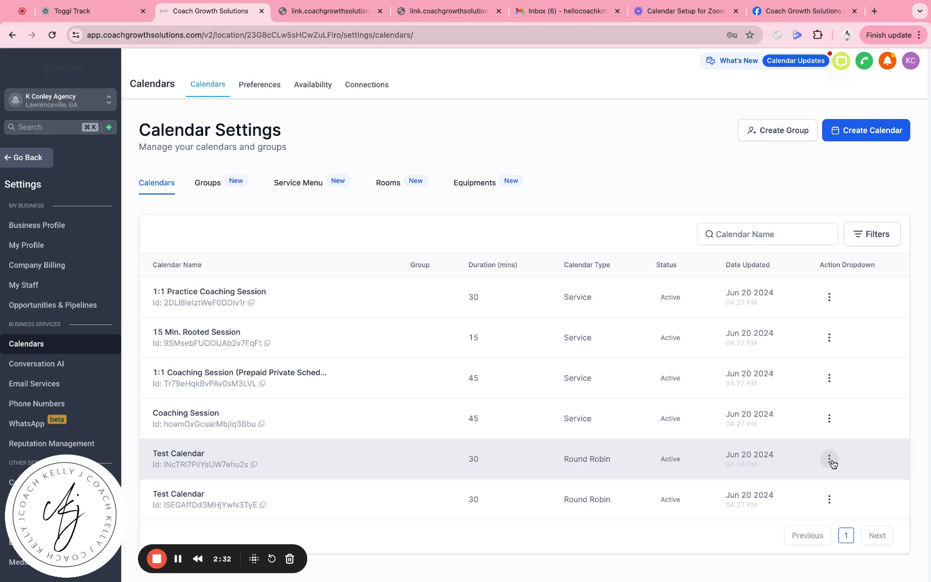
- Open Test Calendar's Edit page from its action menu and review its custom booking URL
{"action": "left_click", "coordinate": [829, 458]}
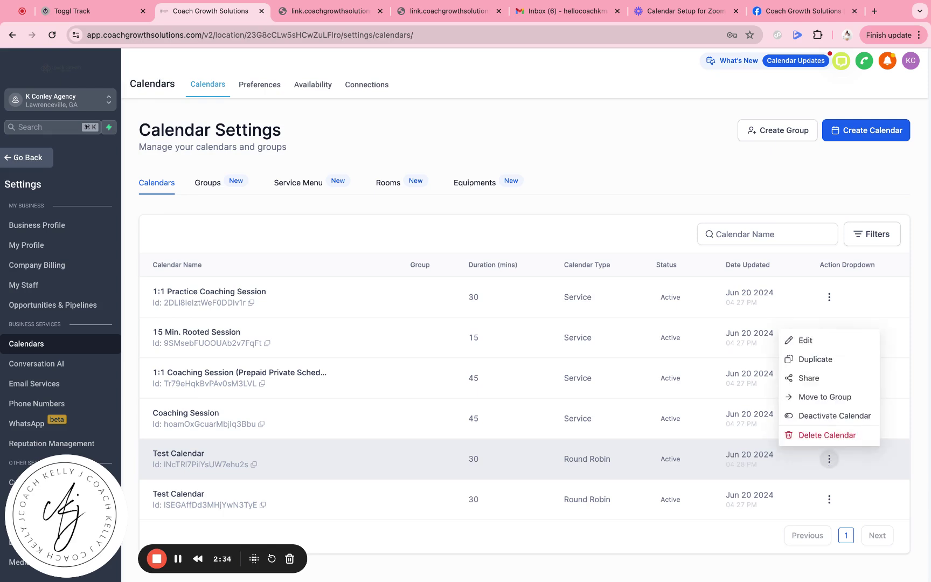
{"action": "left_click", "coordinate": [812, 349]}
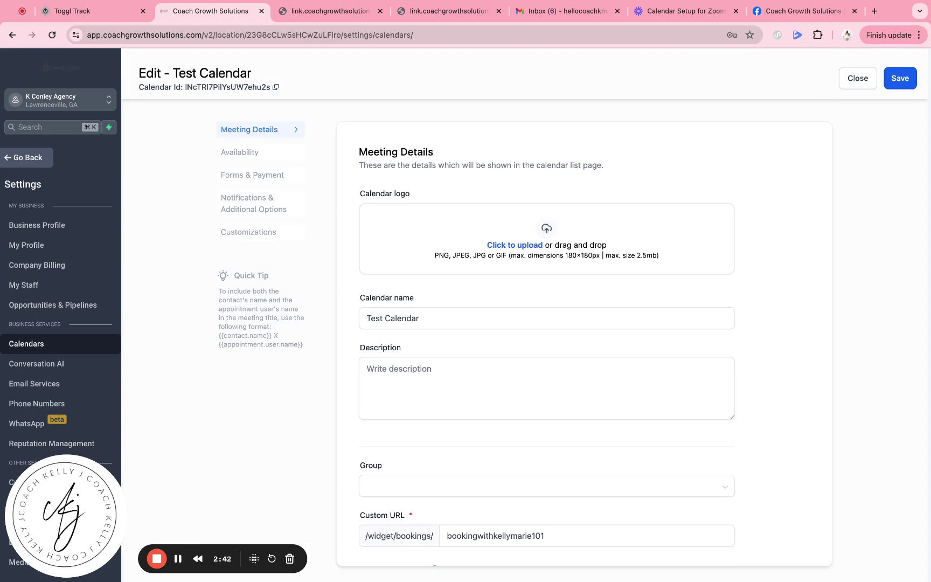
{"action": "scroll", "coordinate": [442, 252], "scroll_direction": "down", "scroll_amount": 4}
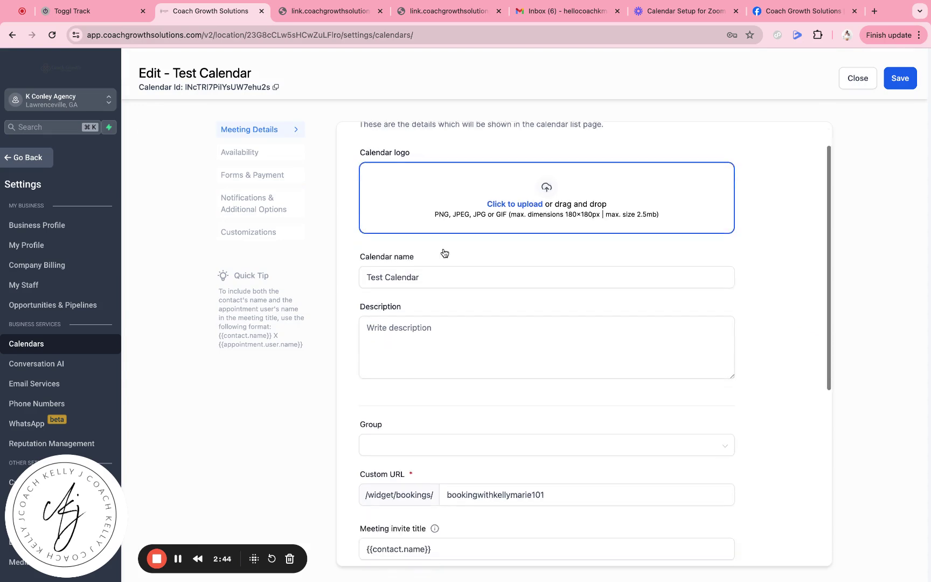
{"action": "left_click", "coordinate": [447, 312]}
{"action": "scroll", "coordinate": [447, 315], "scroll_direction": "down", "scroll_amount": 2}
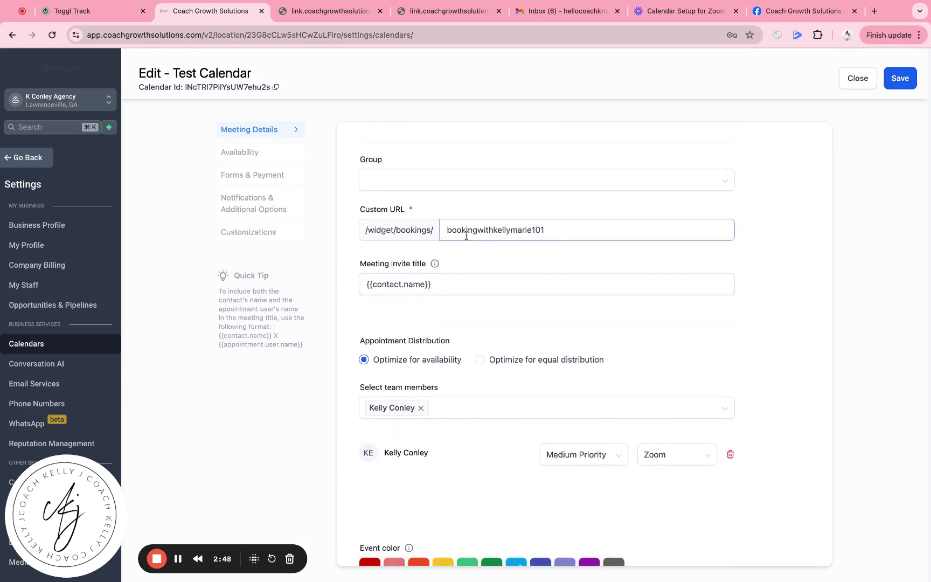
{"action": "scroll", "coordinate": [461, 339], "scroll_direction": "down", "scroll_amount": 2}
{"action": "scroll", "coordinate": [461, 339], "scroll_direction": "up", "scroll_amount": 7}
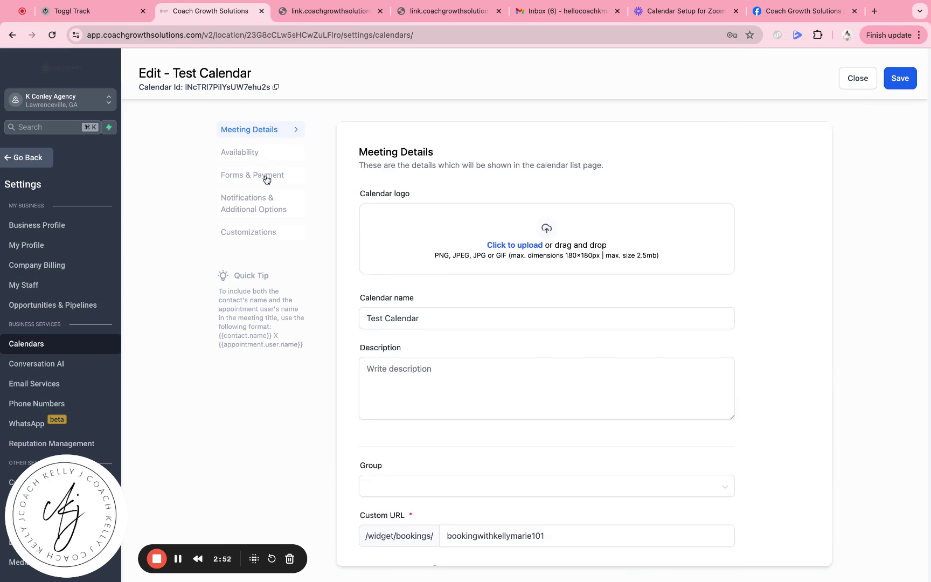
- Send the Acknowledgement email to Contact and Assigned user, allowing Google/Outlook calendar invitations
{"action": "left_click", "coordinate": [254, 212]}
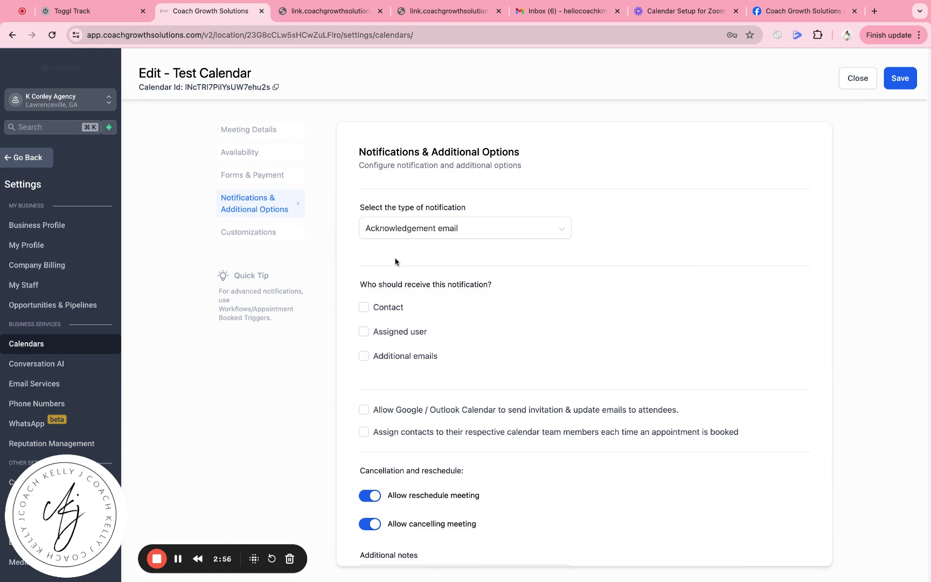
{"action": "left_click", "coordinate": [396, 236]}
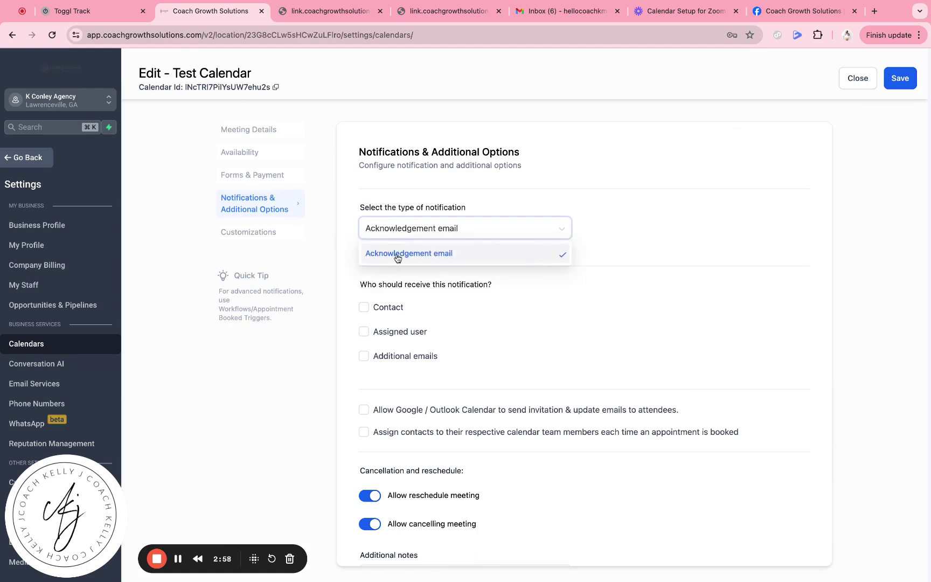
{"action": "left_click", "coordinate": [398, 253]}
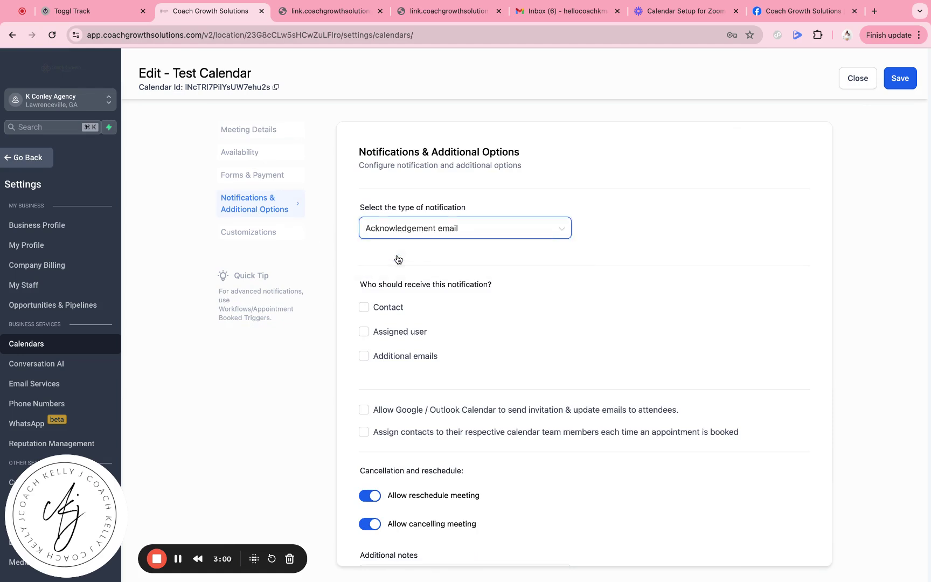
{"action": "scroll", "coordinate": [399, 260], "scroll_direction": "down", "scroll_amount": 1}
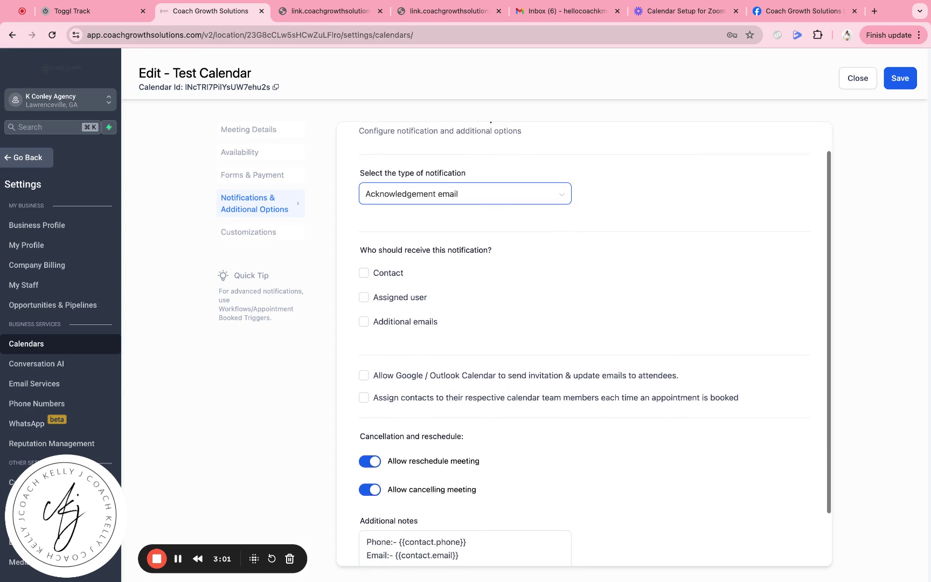
{"action": "left_click", "coordinate": [364, 273]}
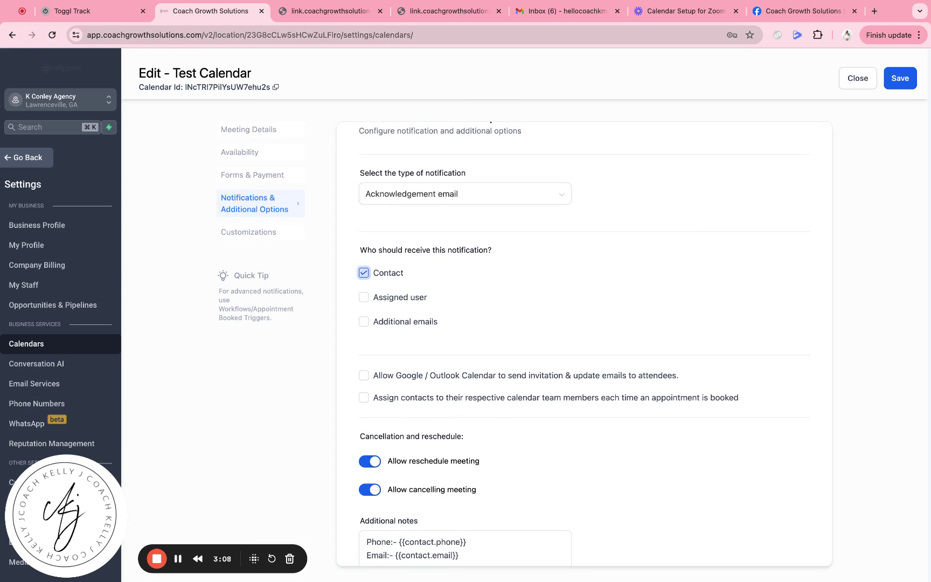
{"action": "left_click", "coordinate": [365, 298]}
{"action": "scroll", "coordinate": [403, 332], "scroll_direction": "down", "scroll_amount": 3}
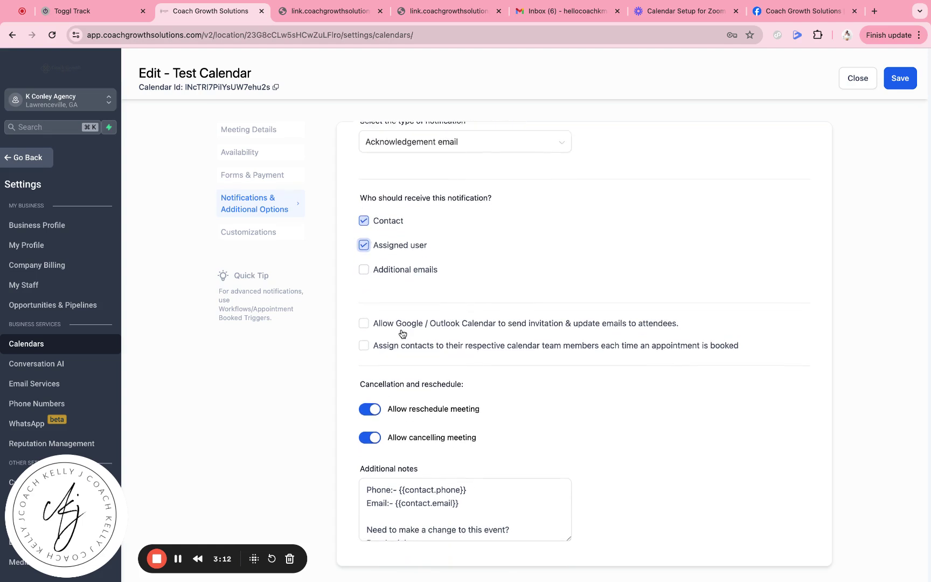
{"action": "left_click", "coordinate": [365, 314]}
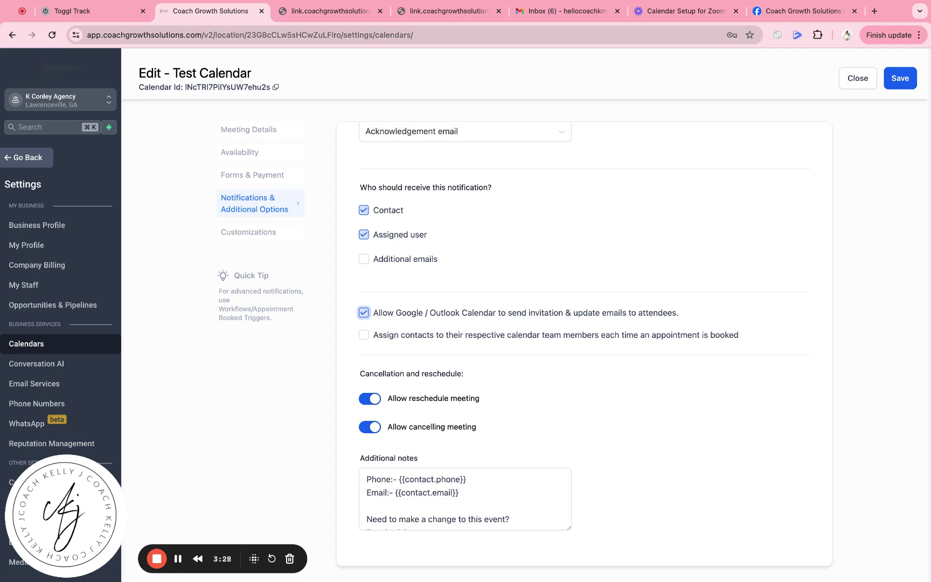
- Save Test Calendar's notification settings
{"action": "scroll", "coordinate": [525, 320], "scroll_direction": "down", "scroll_amount": 1}
{"action": "scroll", "coordinate": [760, 369], "scroll_direction": "up", "scroll_amount": 3}
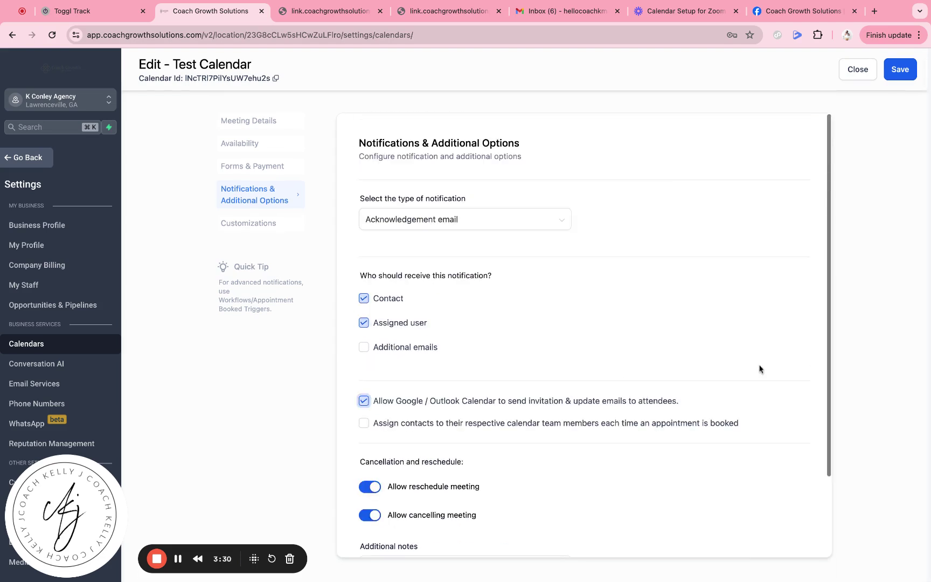
{"action": "left_click", "coordinate": [906, 77]}
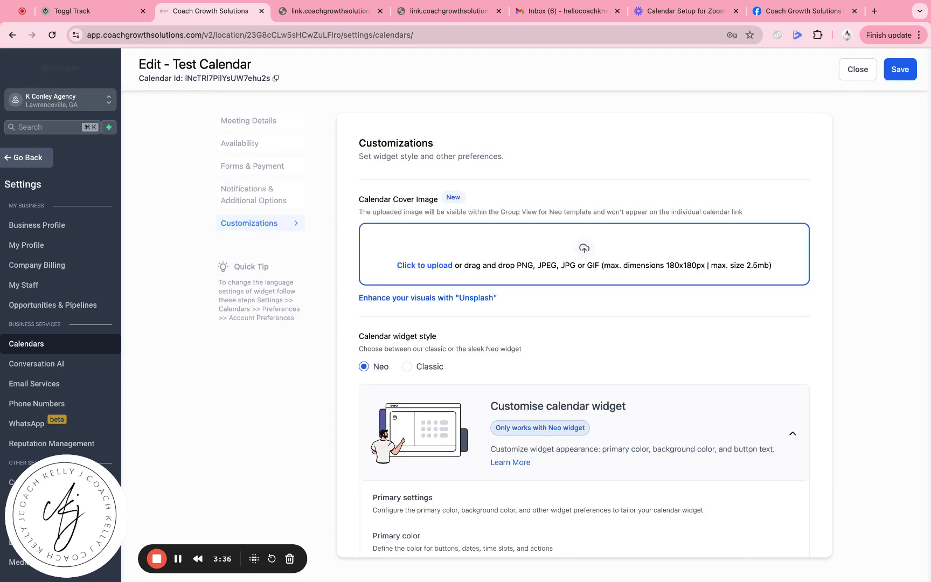
{"action": "scroll", "coordinate": [534, 308], "scroll_direction": "down", "scroll_amount": 10}
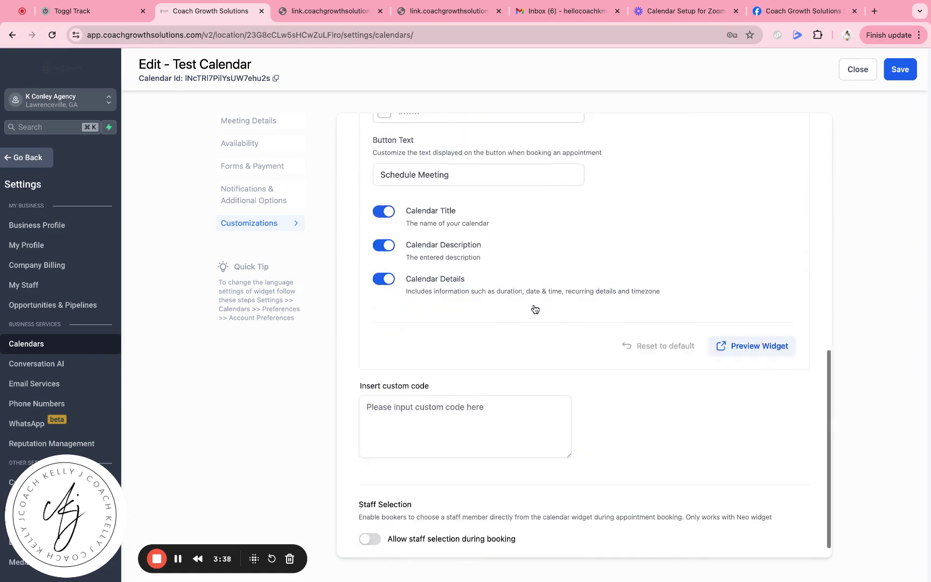
{"action": "scroll", "coordinate": [535, 309], "scroll_direction": "down", "scroll_amount": 1}
{"action": "scroll", "coordinate": [535, 309], "scroll_direction": "up", "scroll_amount": 11}
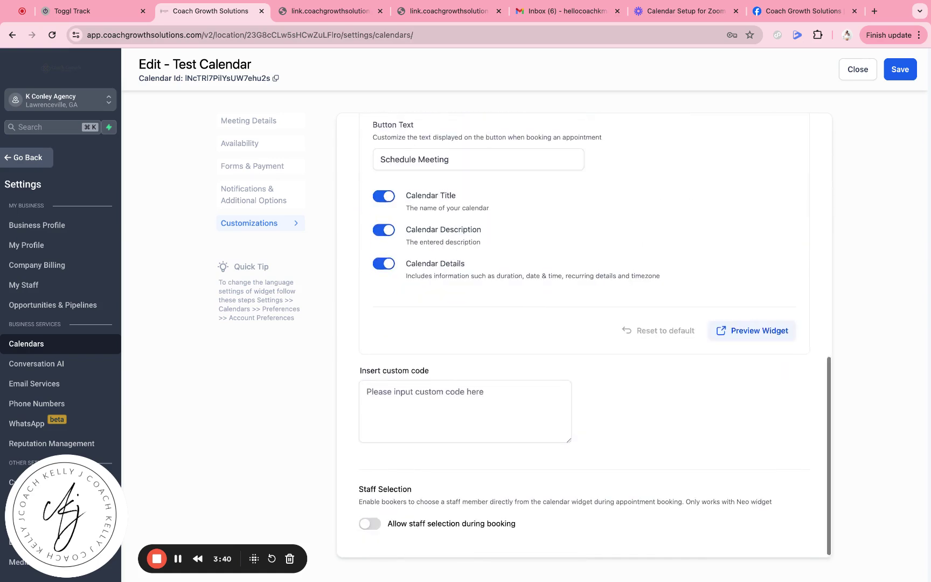
- Book the 1:00 PM June 26 slot with autofilled details and consent, then switch to Gmail
{"action": "left_click", "coordinate": [328, 11]}
{"action": "left_click", "coordinate": [657, 170]}
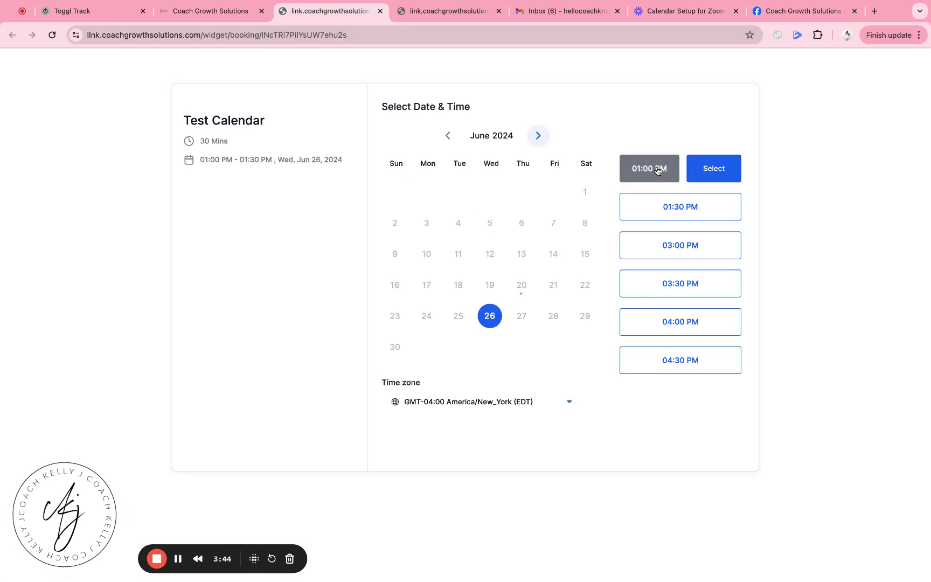
{"action": "left_click", "coordinate": [706, 174]}
{"action": "left_click", "coordinate": [495, 157]}
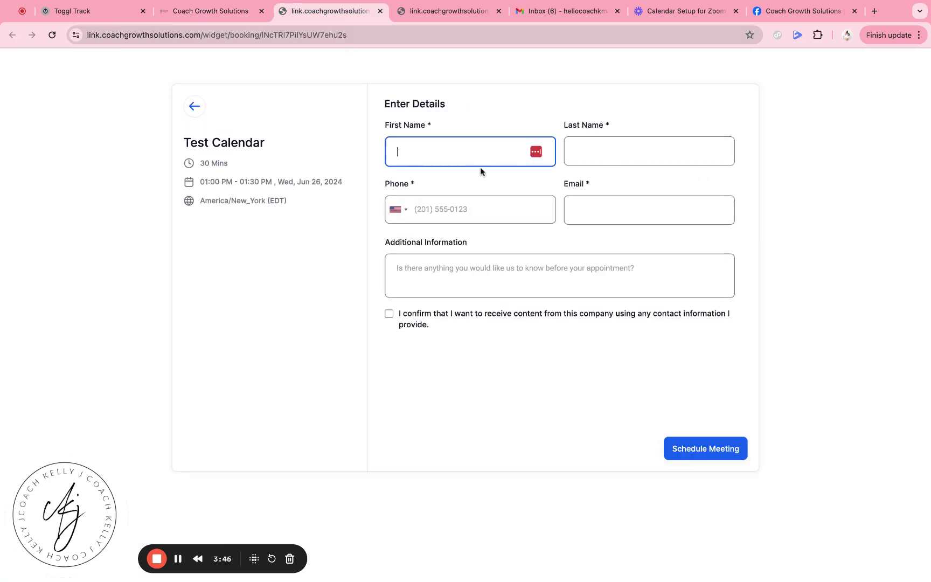
{"action": "left_click", "coordinate": [475, 187]}
{"action": "left_click", "coordinate": [389, 313]}
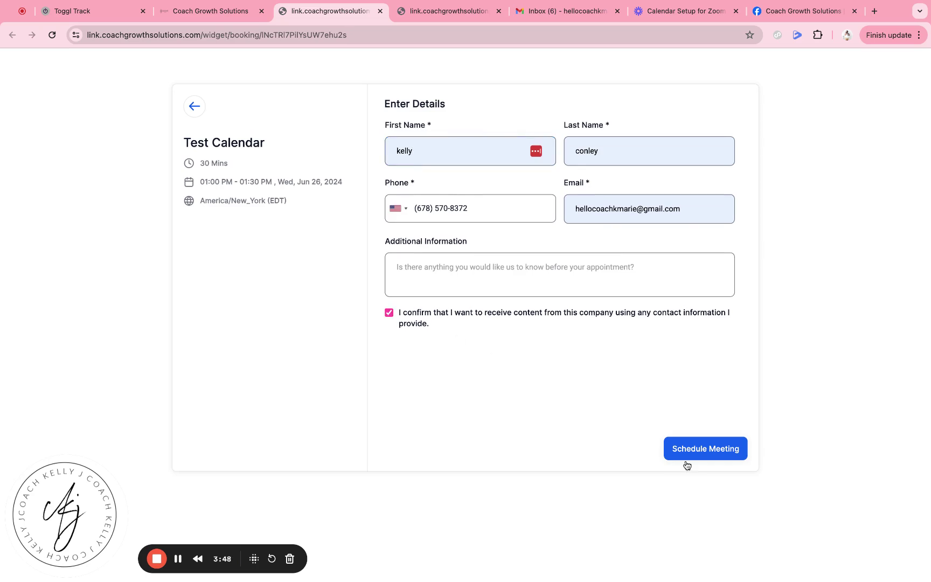
{"action": "left_click", "coordinate": [695, 451]}
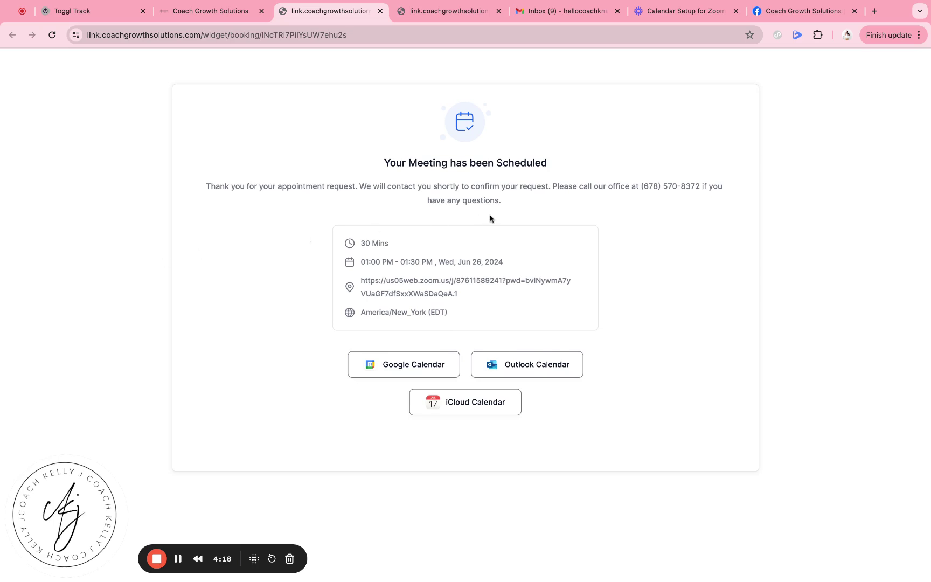
{"action": "left_click", "coordinate": [543, 18]}
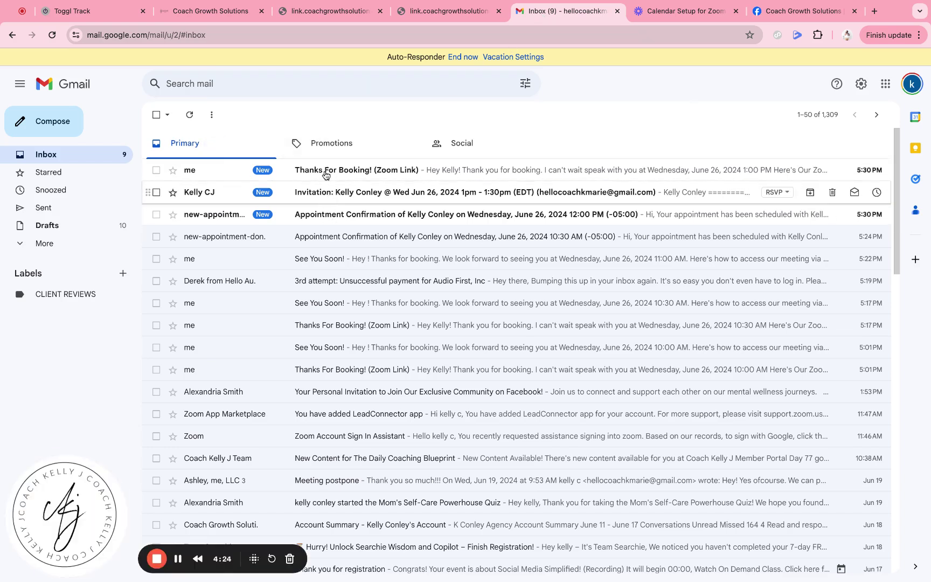
- Read the Appointment Confirmation, calendar Invitation and 'Thanks For Booking! (Zoom Link)' emails
{"action": "left_click", "coordinate": [325, 215]}
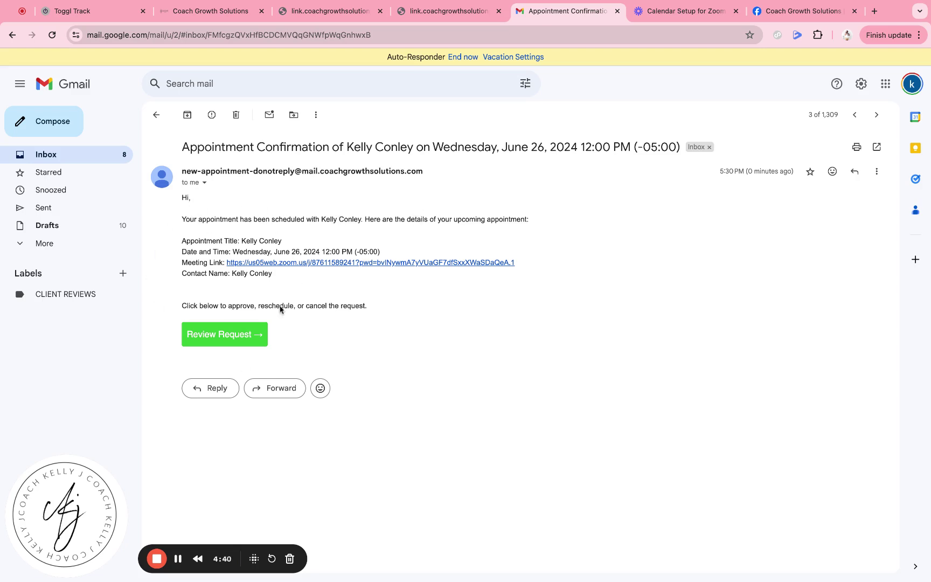
{"action": "left_click", "coordinate": [156, 113]}
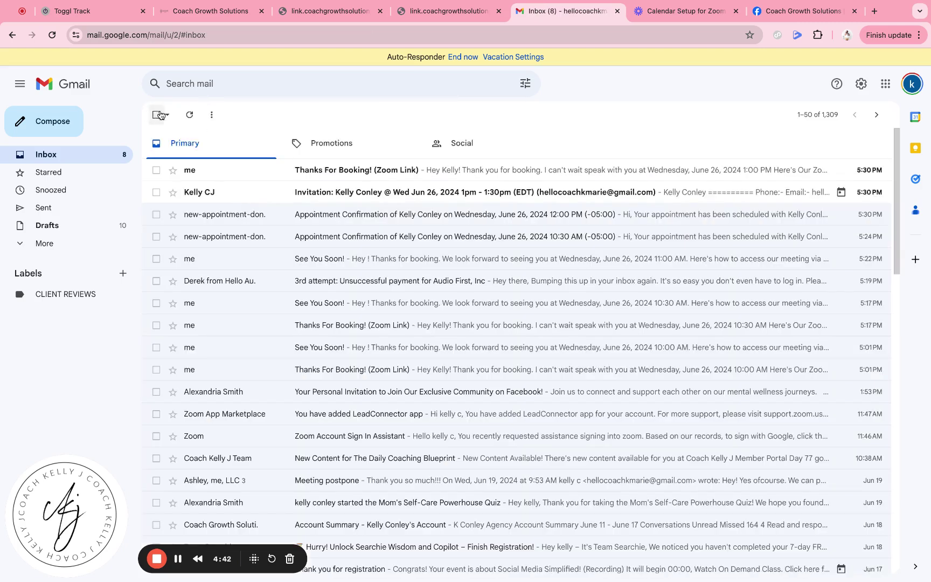
{"action": "left_click", "coordinate": [383, 195]}
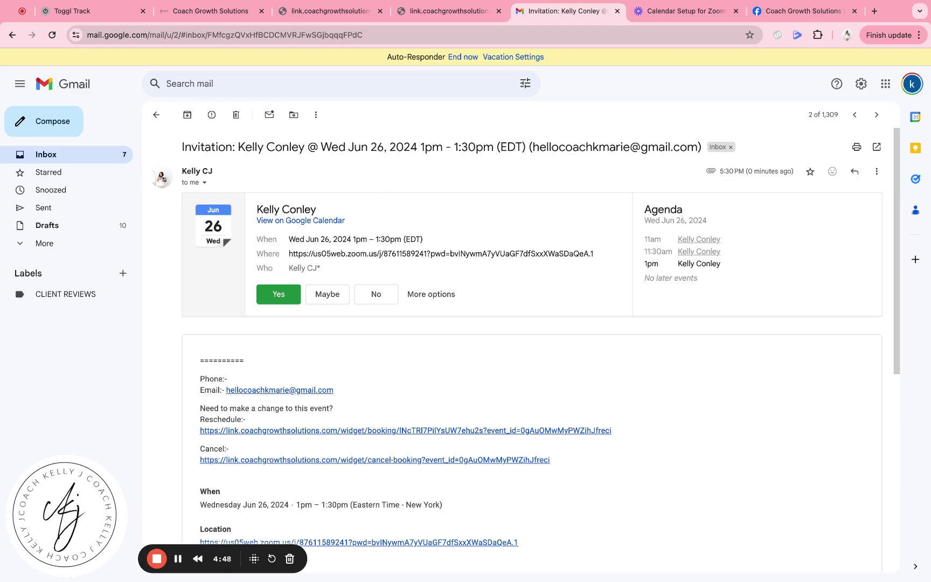
{"action": "scroll", "coordinate": [347, 343], "scroll_direction": "down", "scroll_amount": 5}
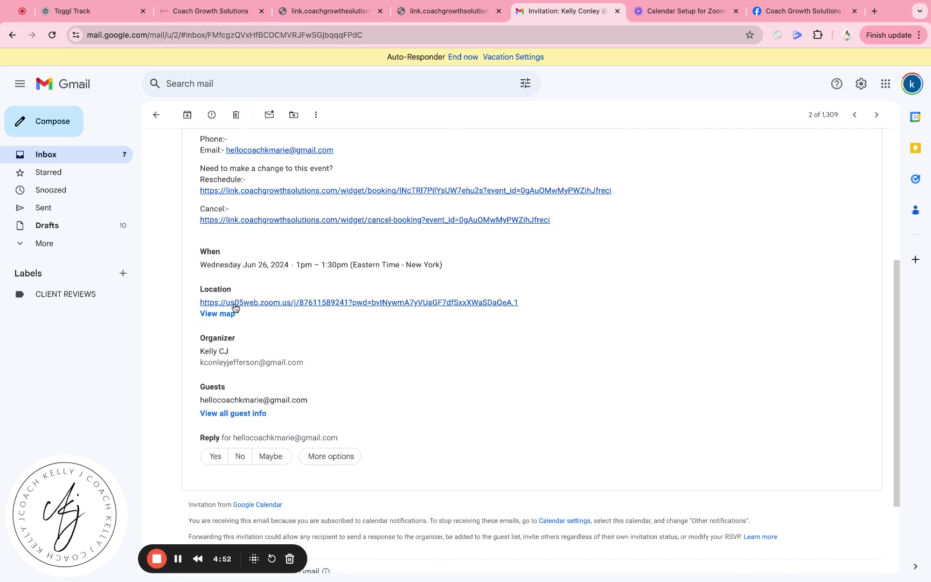
{"action": "scroll", "coordinate": [312, 349], "scroll_direction": "up", "scroll_amount": 1}
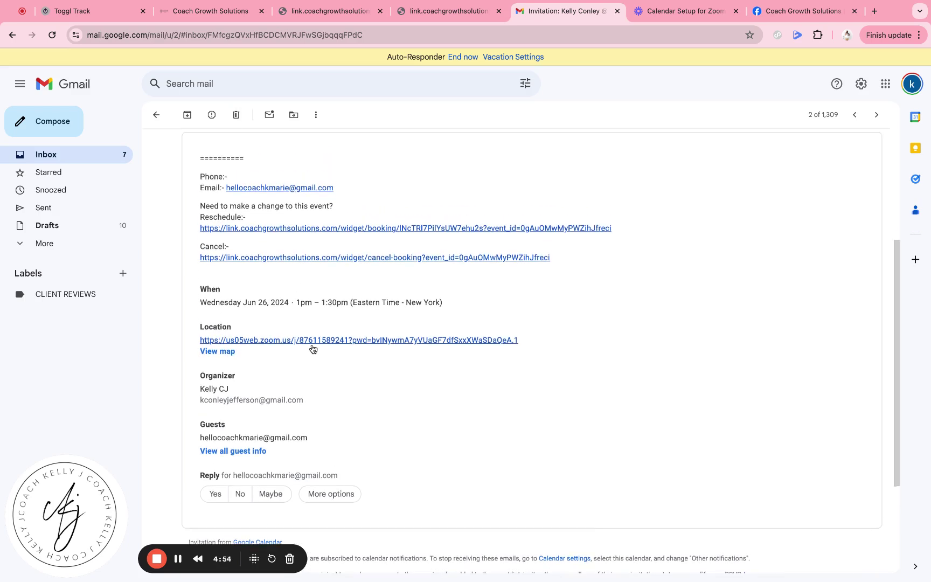
{"action": "scroll", "coordinate": [289, 340], "scroll_direction": "up", "scroll_amount": 4}
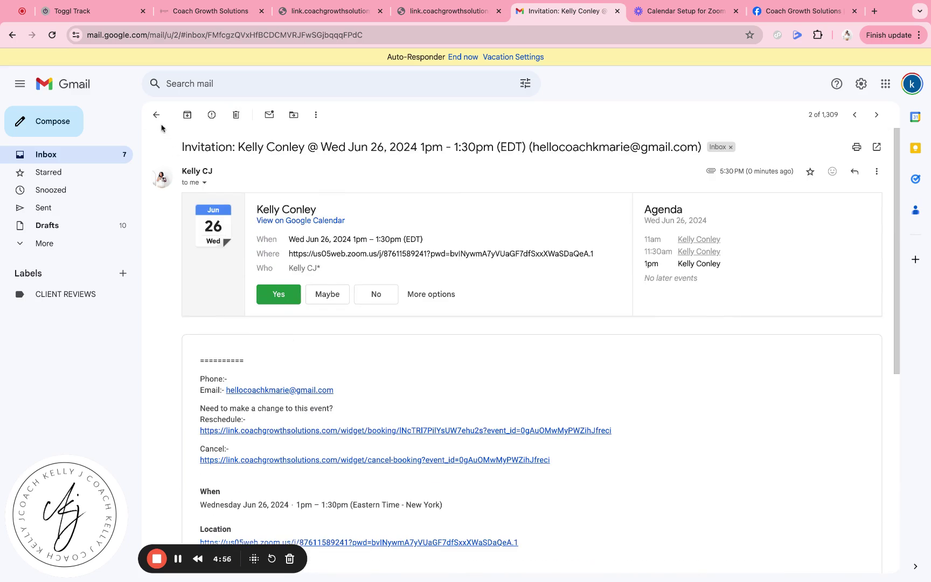
{"action": "left_click", "coordinate": [156, 115]}
{"action": "left_click", "coordinate": [329, 176]}
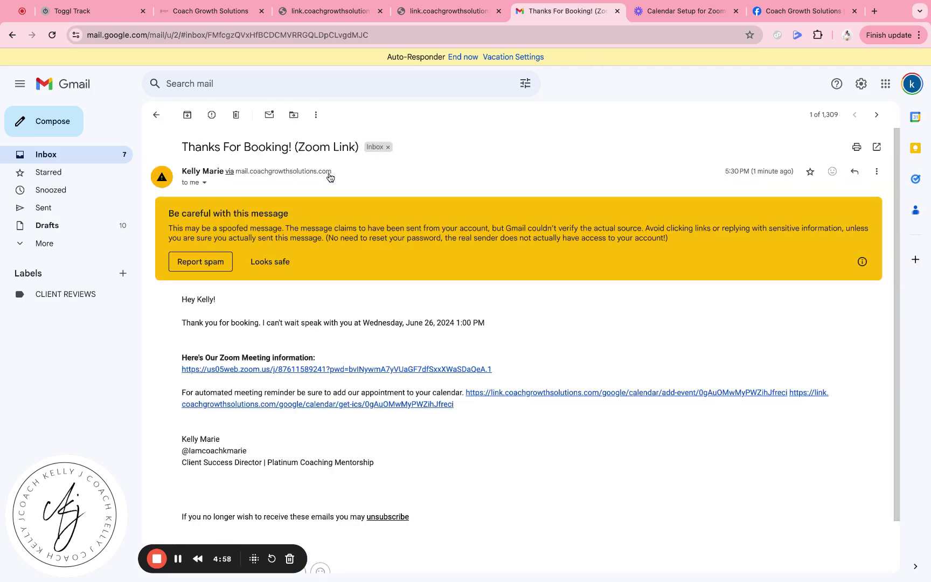
{"action": "scroll", "coordinate": [297, 288], "scroll_direction": "down", "scroll_amount": 1}
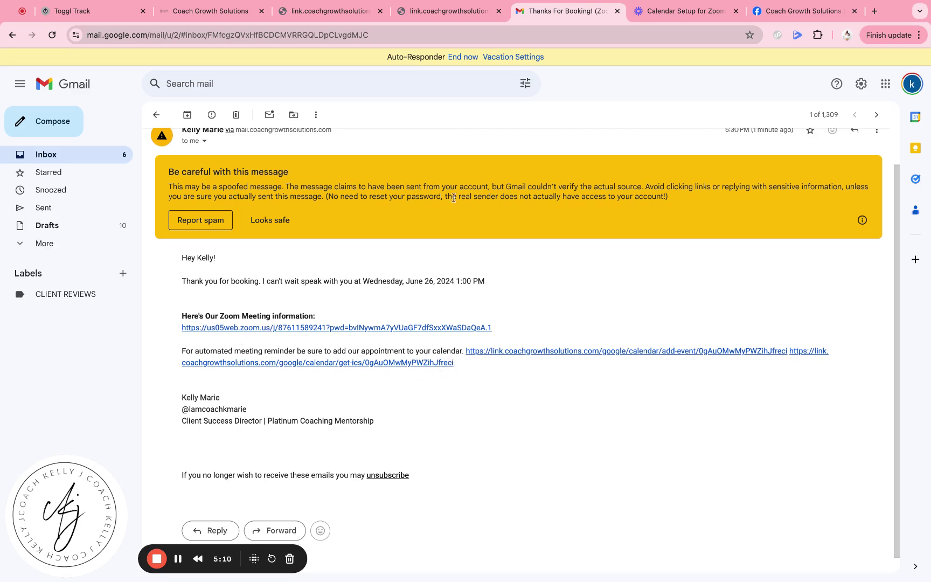
{"action": "scroll", "coordinate": [253, 269], "scroll_direction": "up", "scroll_amount": 2}
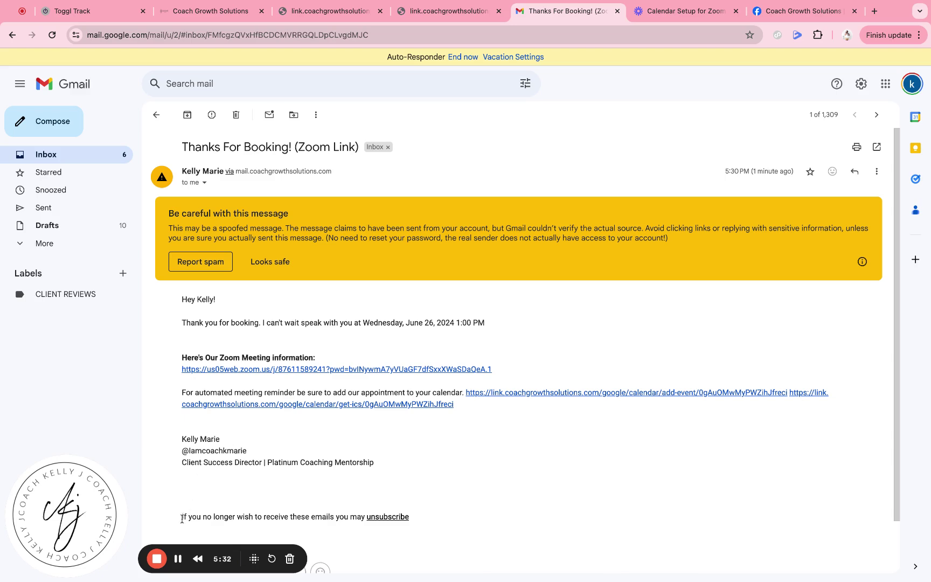
{"action": "left_click", "coordinate": [311, 18]}
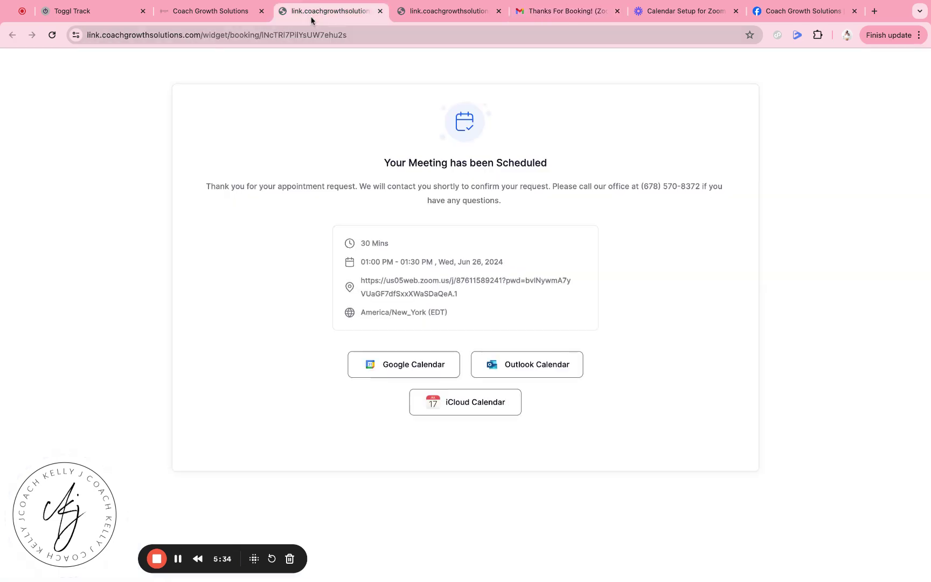
- Go to Automation workflows and create a new workflow from scratch
{"action": "left_click", "coordinate": [232, 14]}
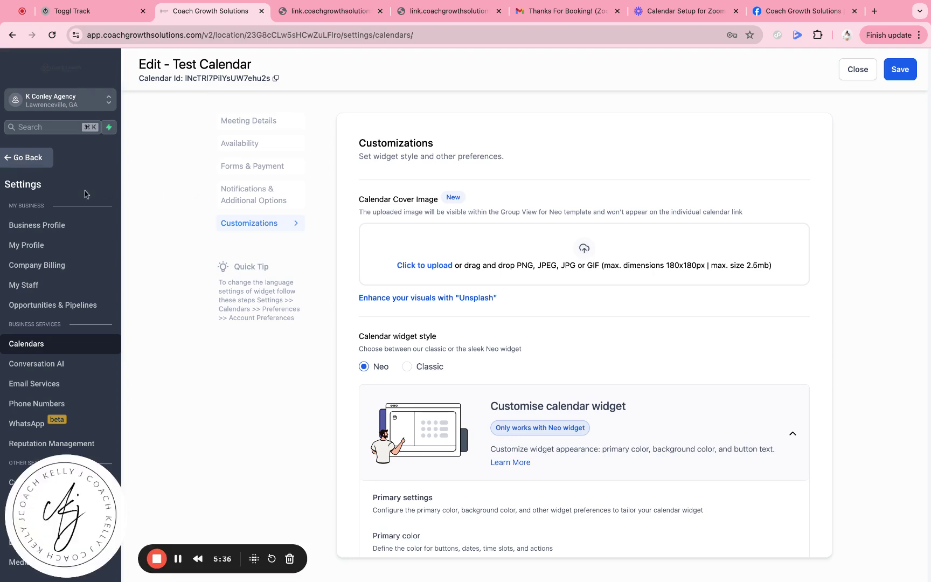
{"action": "left_click", "coordinate": [16, 161]}
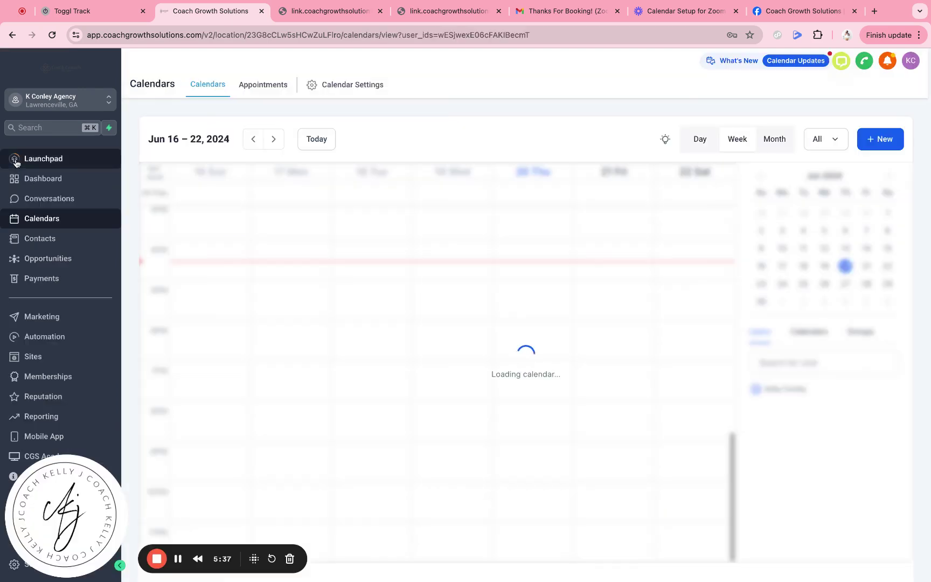
{"action": "left_click", "coordinate": [54, 340]}
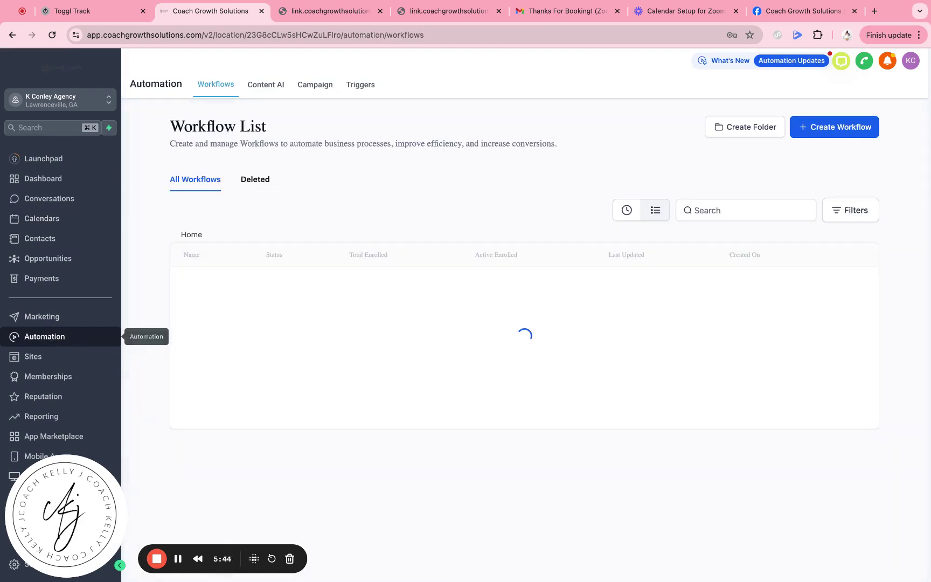
{"action": "left_click", "coordinate": [860, 133]}
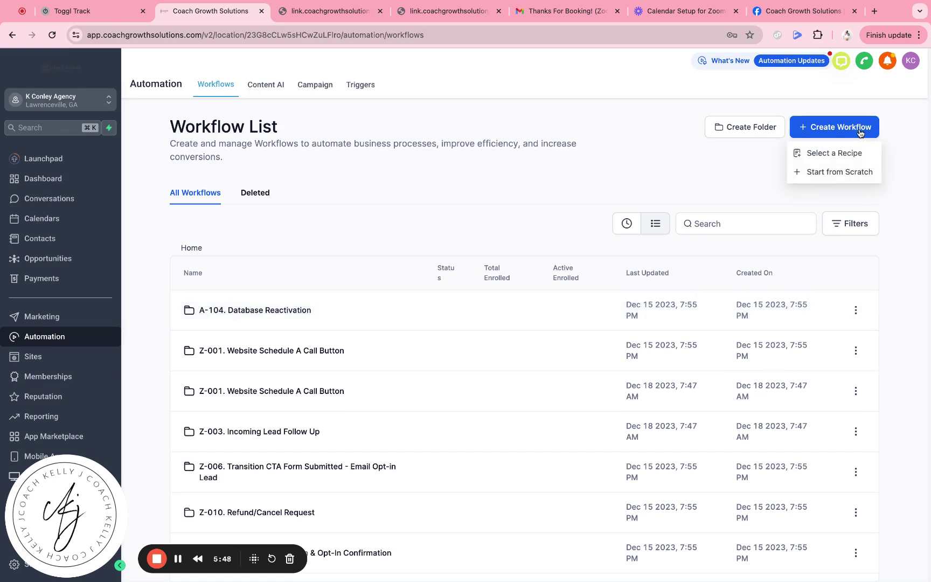
{"action": "left_click", "coordinate": [850, 172]}
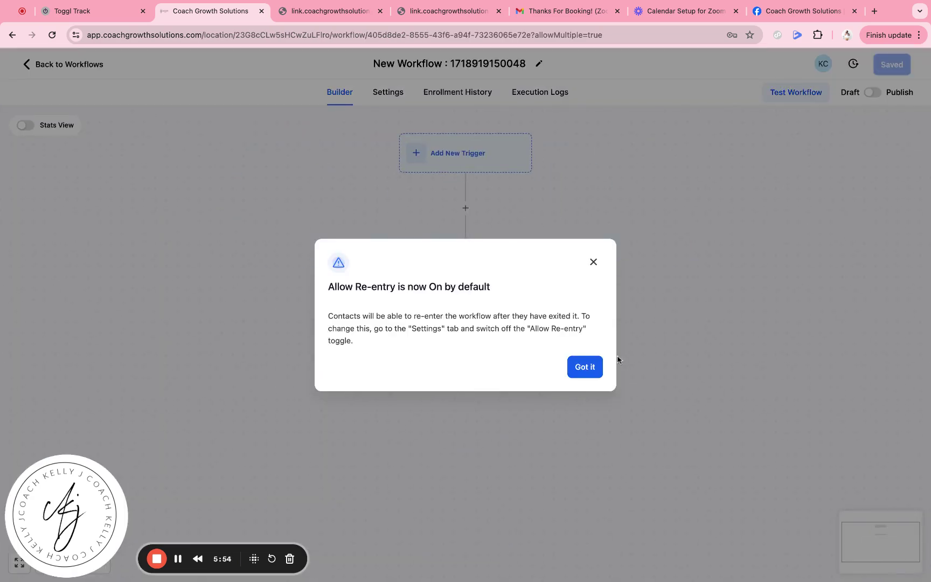
- Add and save a Customer Booked Appointment trigger, found by searching 'appoi'
{"action": "left_click", "coordinate": [597, 371]}
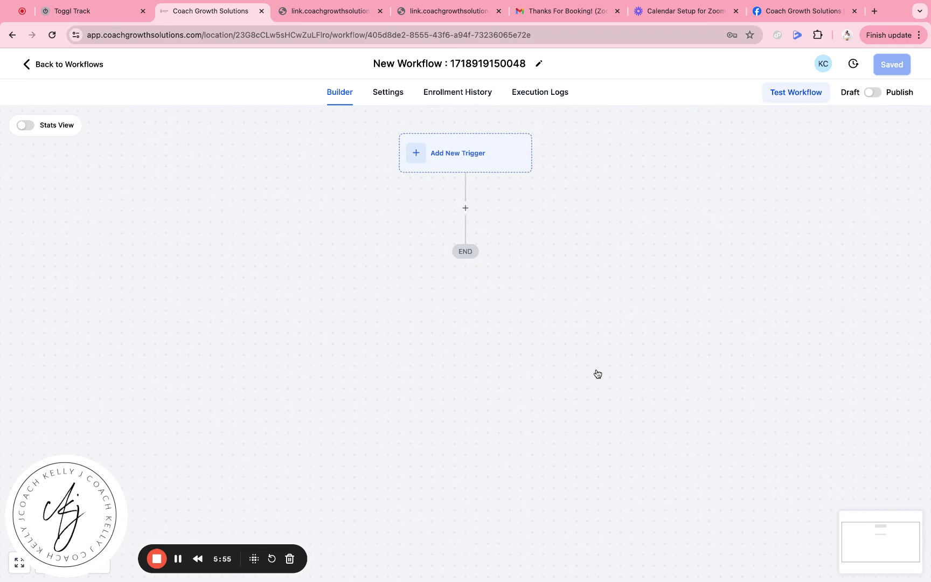
{"action": "left_click", "coordinate": [476, 164]}
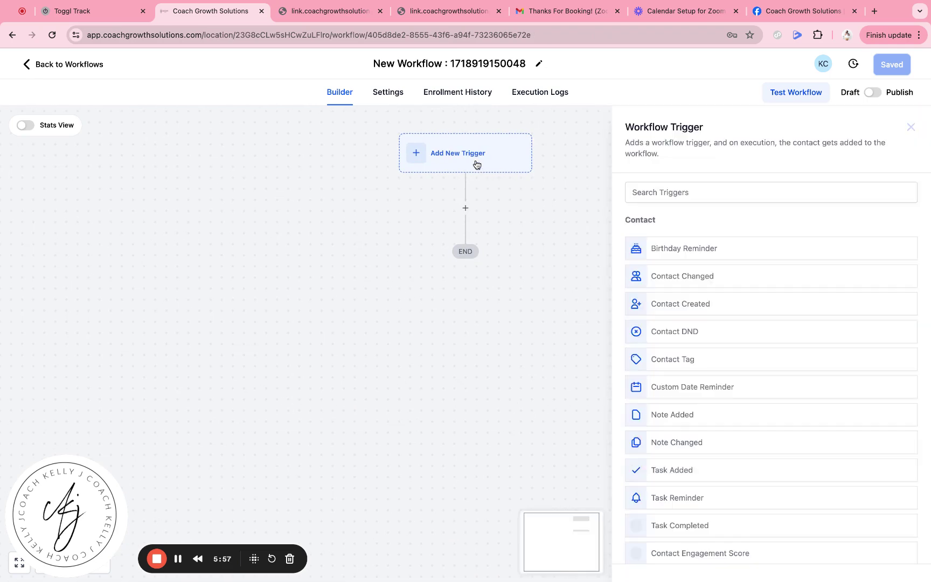
{"action": "left_click", "coordinate": [637, 195]}
{"action": "type", "text": "appoi"}
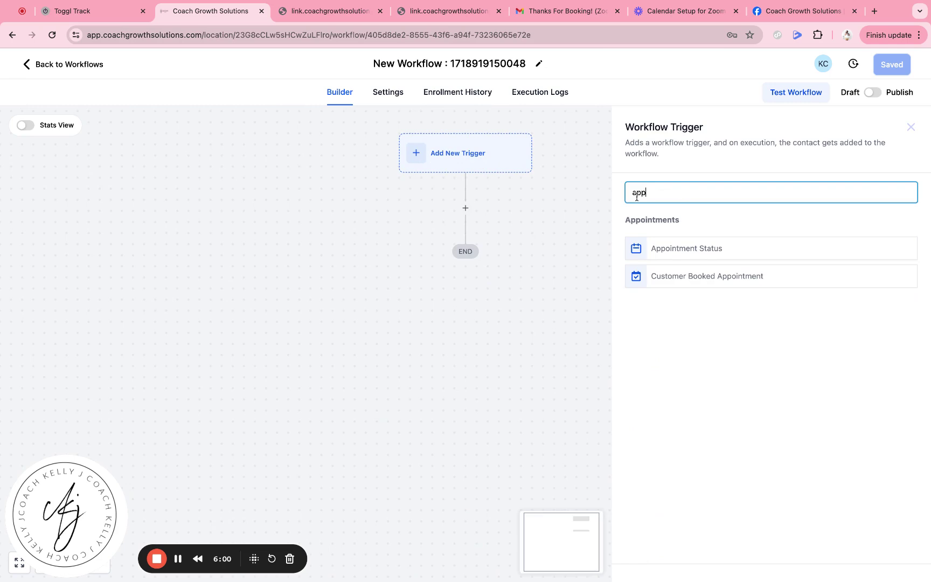
{"action": "left_click", "coordinate": [681, 276]}
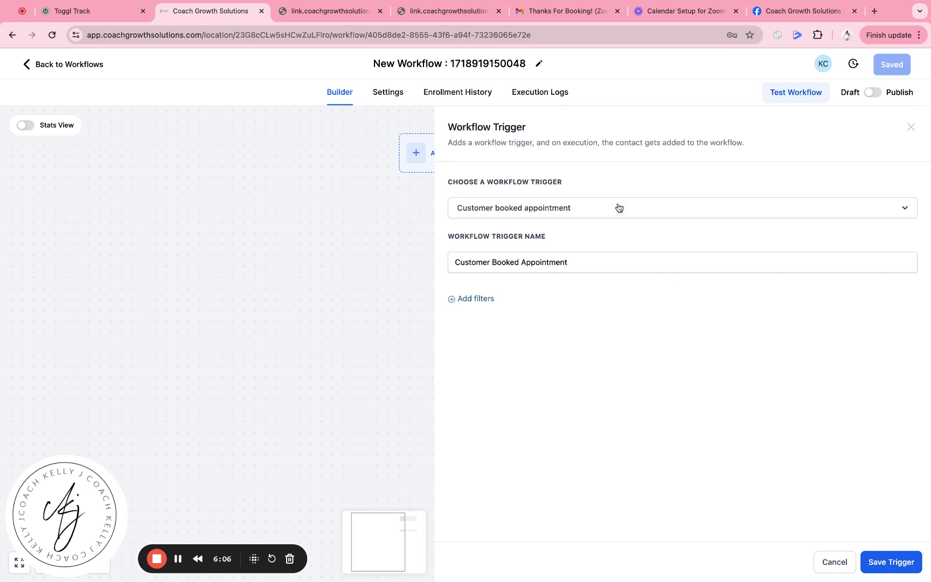
{"action": "left_click", "coordinate": [901, 562]}
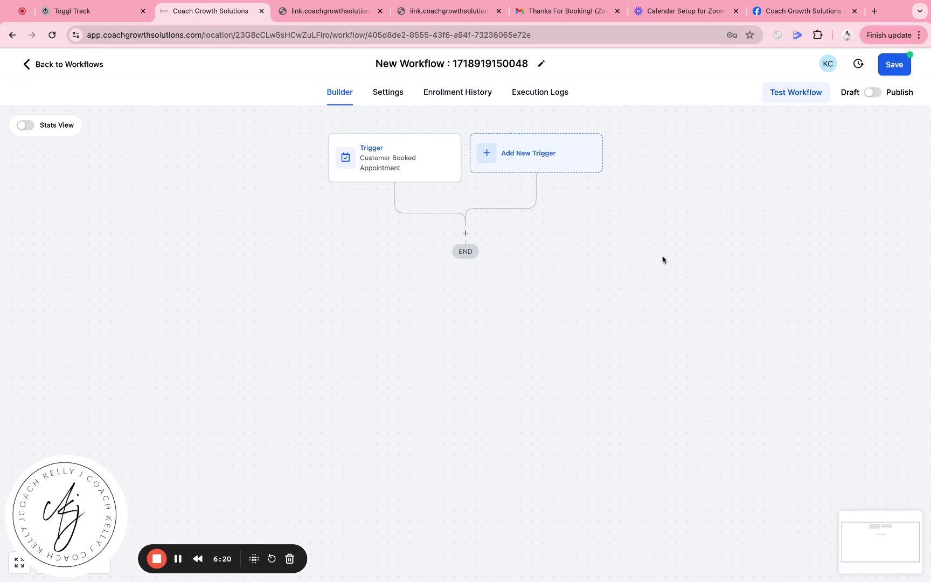
- Add a Send Email action and fill in the sender's name and e-mail address
{"action": "left_click", "coordinate": [467, 234]}
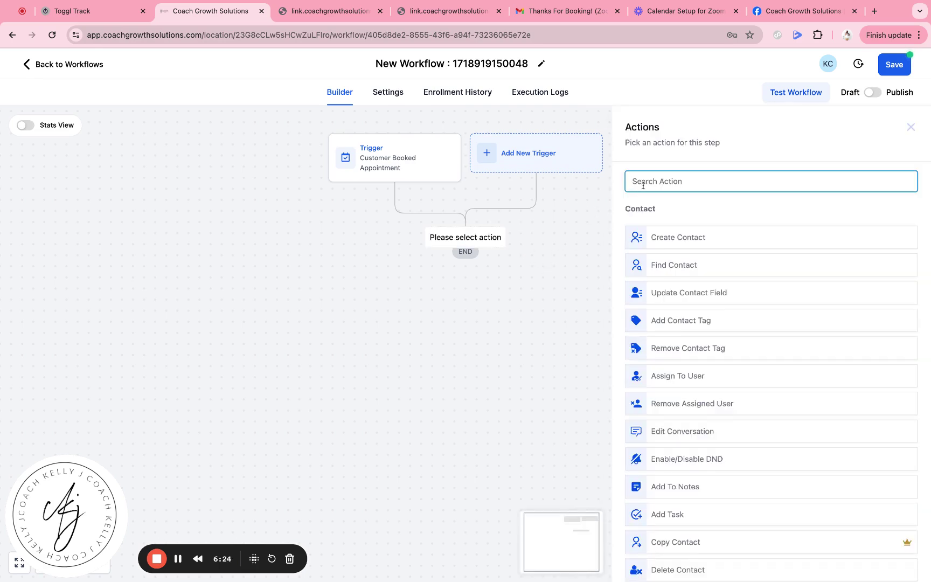
{"action": "type", "text": "email"}
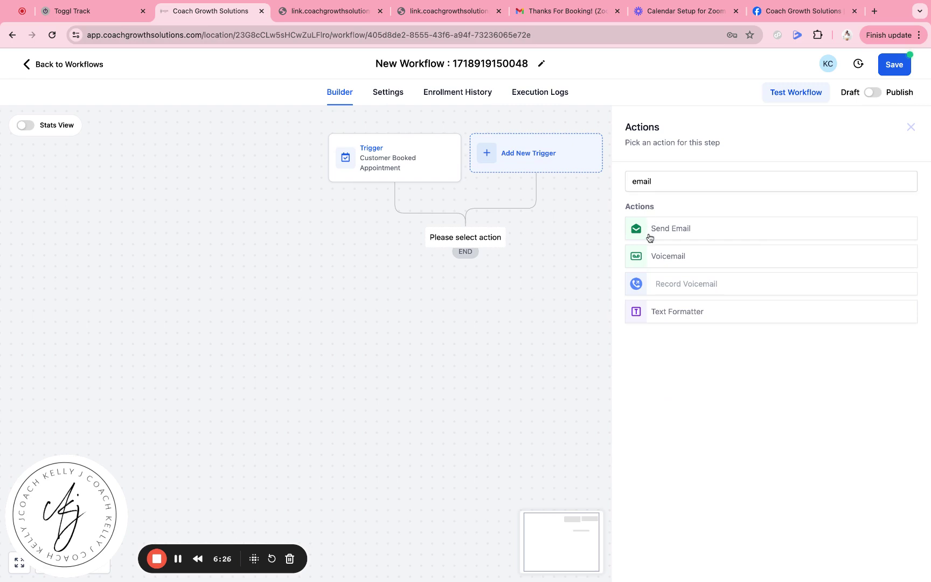
{"action": "left_click", "coordinate": [649, 237]}
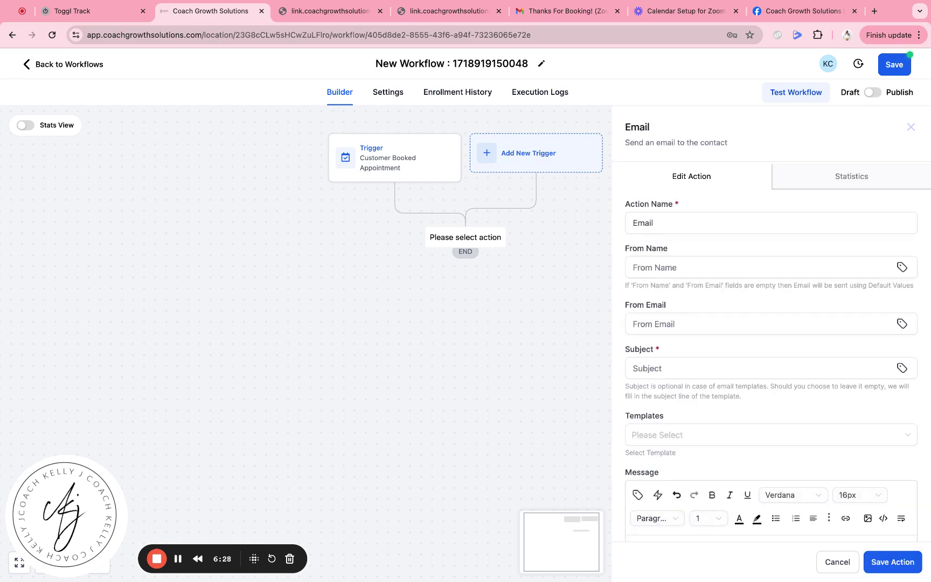
{"action": "left_click", "coordinate": [657, 262]}
{"action": "type", "text": "Kellymarie"}
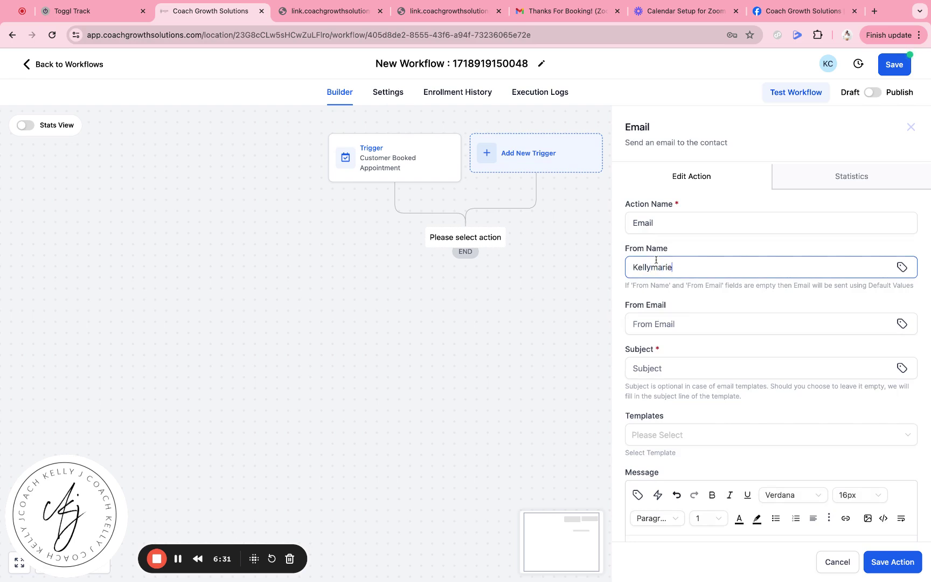
{"action": "left_click", "coordinate": [657, 324]}
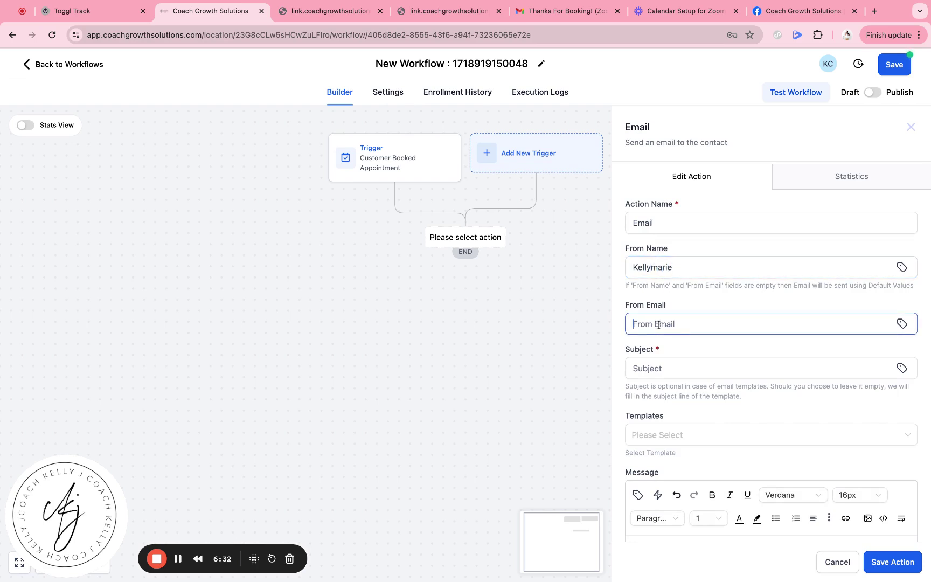
{"action": "left_click", "coordinate": [688, 336]}
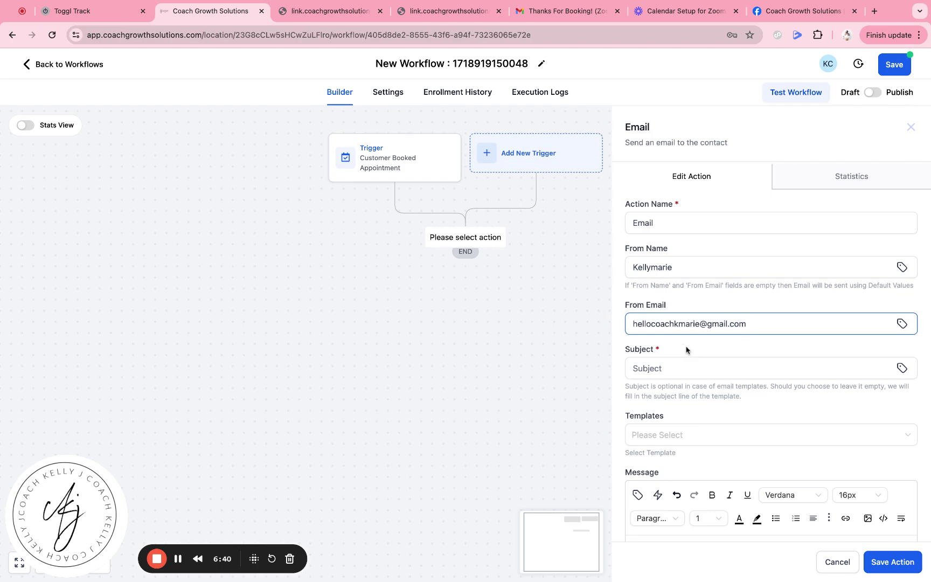
- Enter subject 'Your Appointment Has Been Booked! (ZOOM DETAILS INSIDE!)' and start the message with 'Hey'
{"action": "scroll", "coordinate": [686, 351], "scroll_direction": "down", "scroll_amount": 1}
{"action": "left_click", "coordinate": [678, 359]}
{"action": "type", "text": "Yo"}
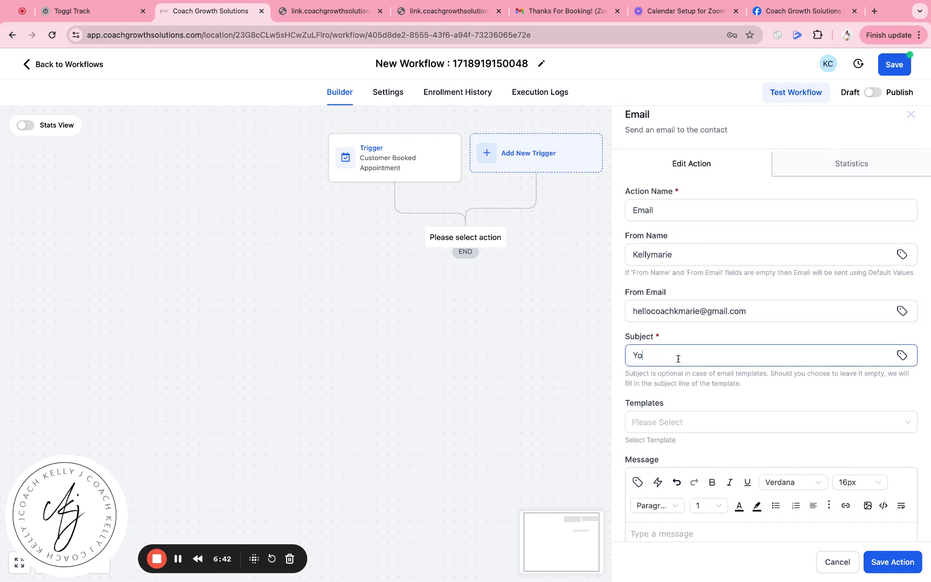
{"action": "type", "text": "u A"}
{"action": "key", "text": "BackSpace"}
{"action": "type", "text": "r Appointment Has Been Booked! ("}
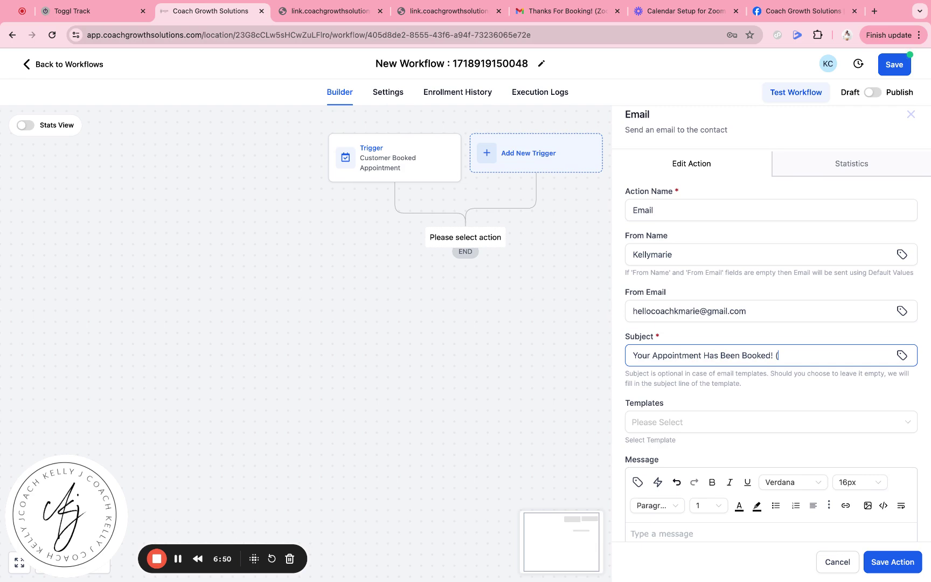
{"action": "type", "text": "om "}
{"action": "type", "text": "XO"}
{"action": "type", "text": "ZOOM DETA"}
{"action": "type", "text": "IS"}
{"action": "key", "text": "BackSpace"}
{"action": "type", "text": "LS INSIDE!)"}
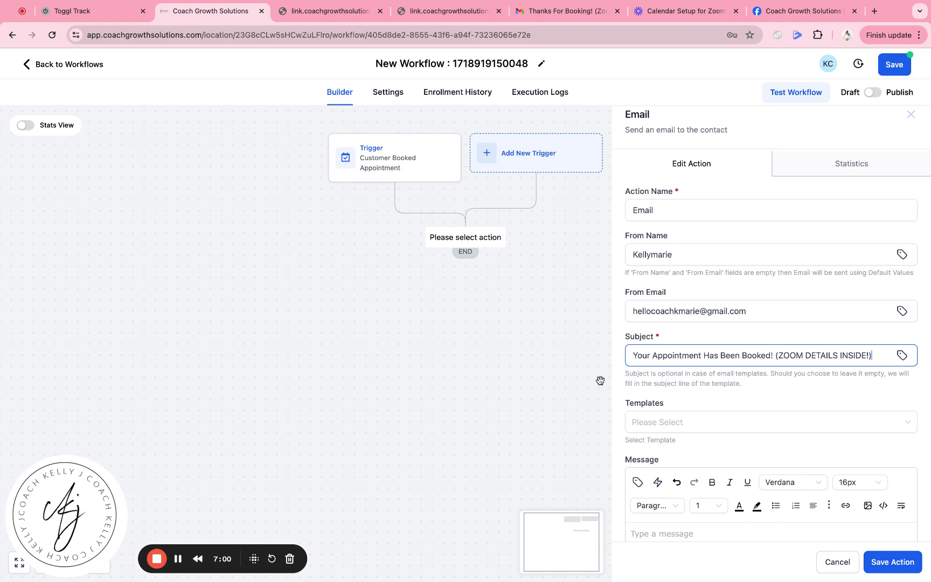
{"action": "scroll", "coordinate": [578, 391], "scroll_direction": "down", "scroll_amount": 5}
{"action": "scroll", "coordinate": [504, 280], "scroll_direction": "up", "scroll_amount": 5}
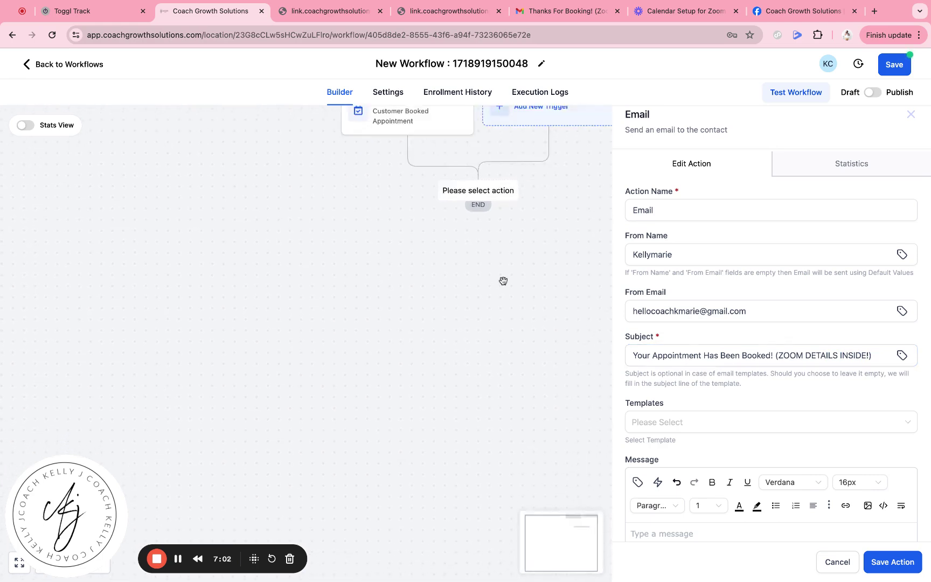
{"action": "scroll", "coordinate": [503, 281], "scroll_direction": "down", "scroll_amount": 1}
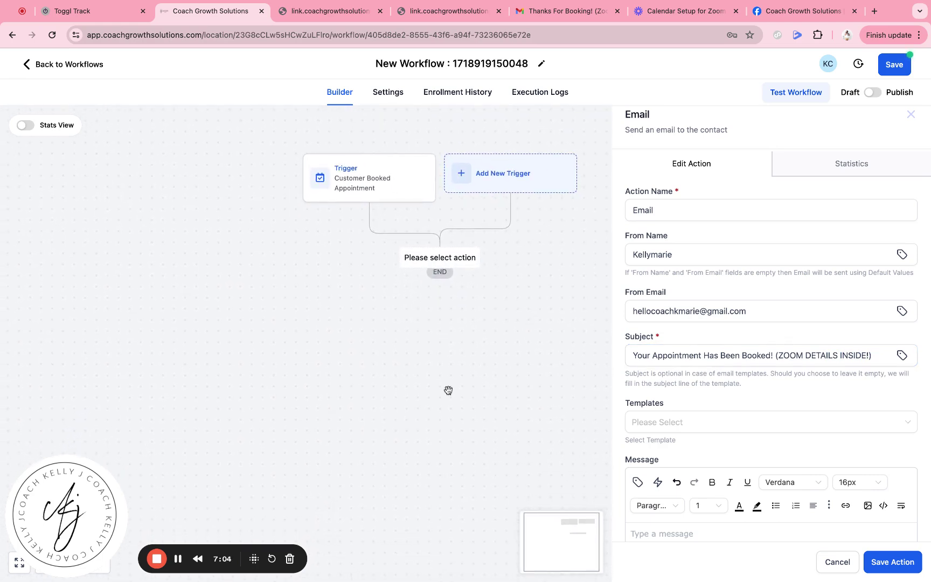
{"action": "scroll", "coordinate": [731, 377], "scroll_direction": "down", "scroll_amount": 5}
{"action": "left_click", "coordinate": [723, 366]}
{"action": "type", "text": "Hey"}
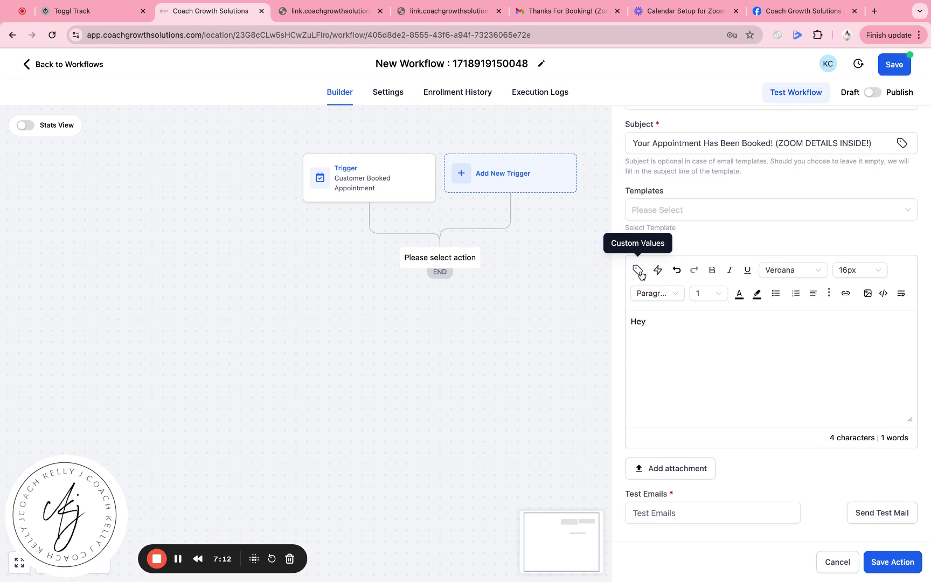
- Greet the contact with the Contact > First Name value after 'Hey' and add the intro line about the Zoom link and time
{"action": "left_click", "coordinate": [640, 273]}
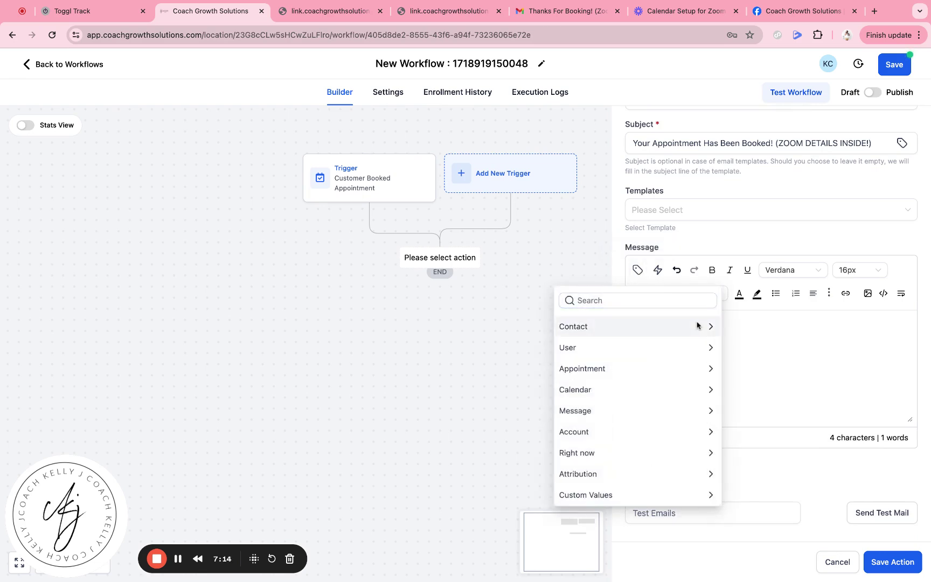
{"action": "left_click", "coordinate": [702, 329]}
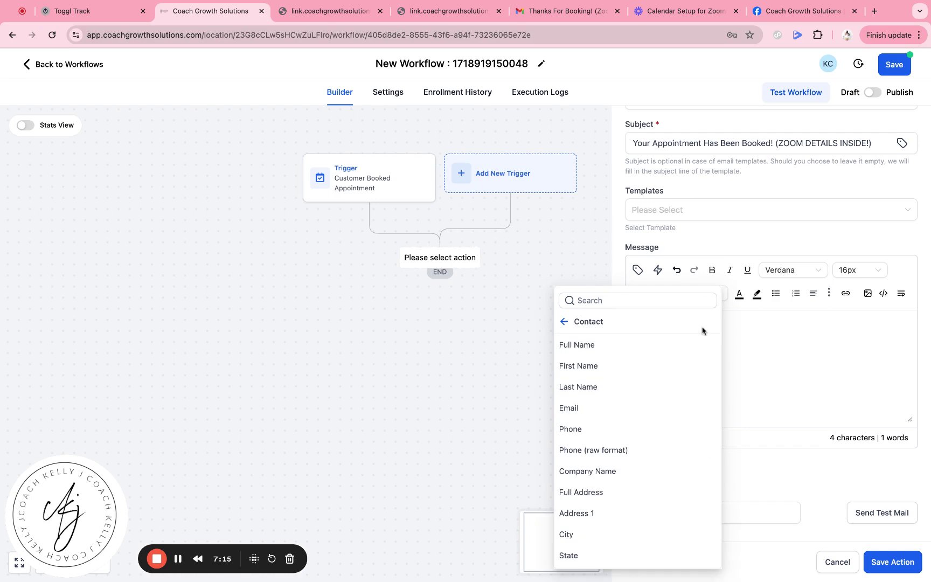
{"action": "left_click", "coordinate": [625, 366]}
{"action": "type", "text": "!  "}
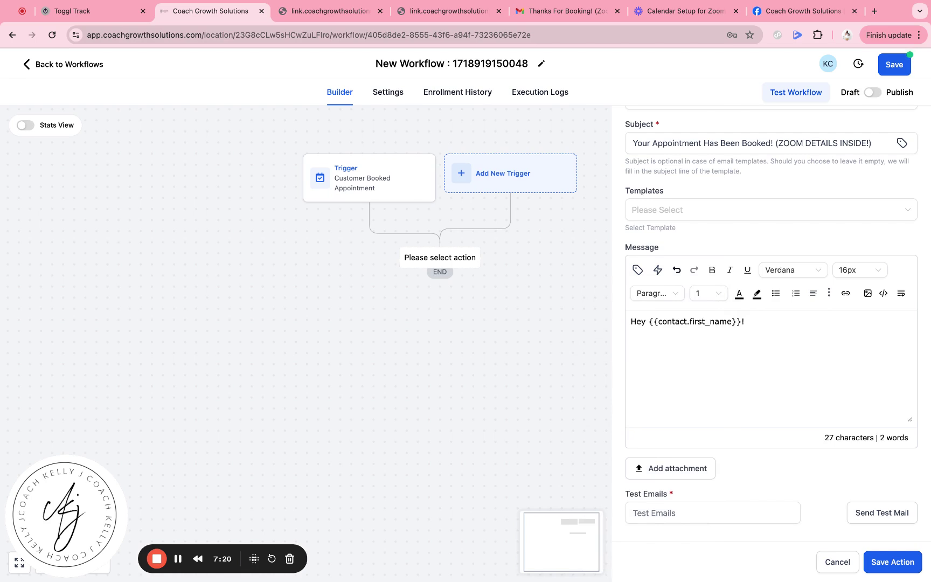
{"action": "type", "text": "We can't wait to speak with"}
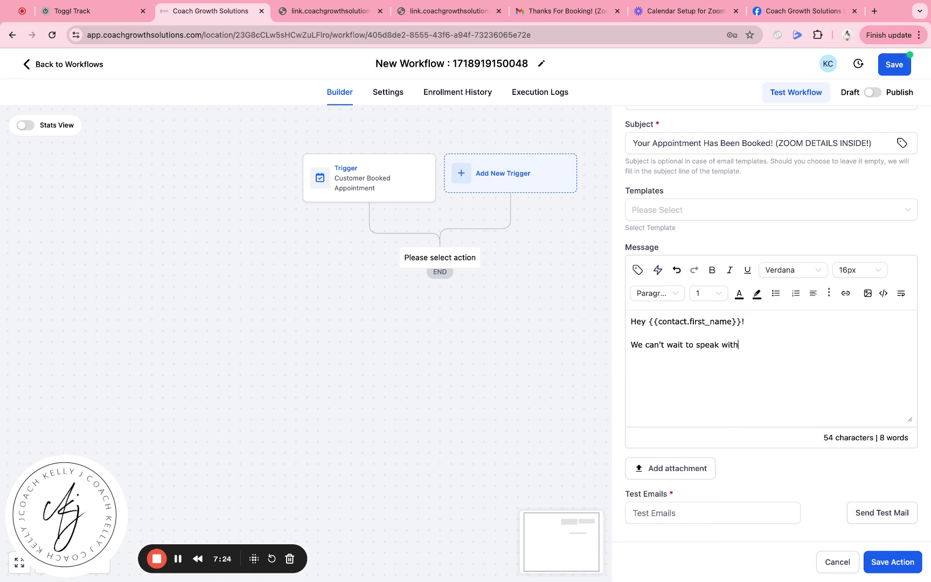
{"action": "type", "text": " you. See below our Zo"}
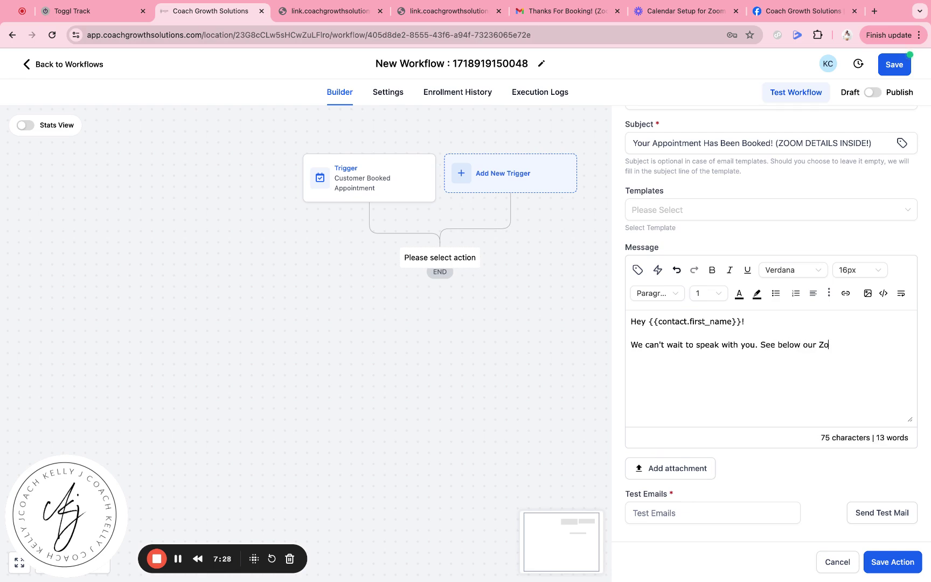
{"action": "type", "text": "om meeting link, appointment time and date."}
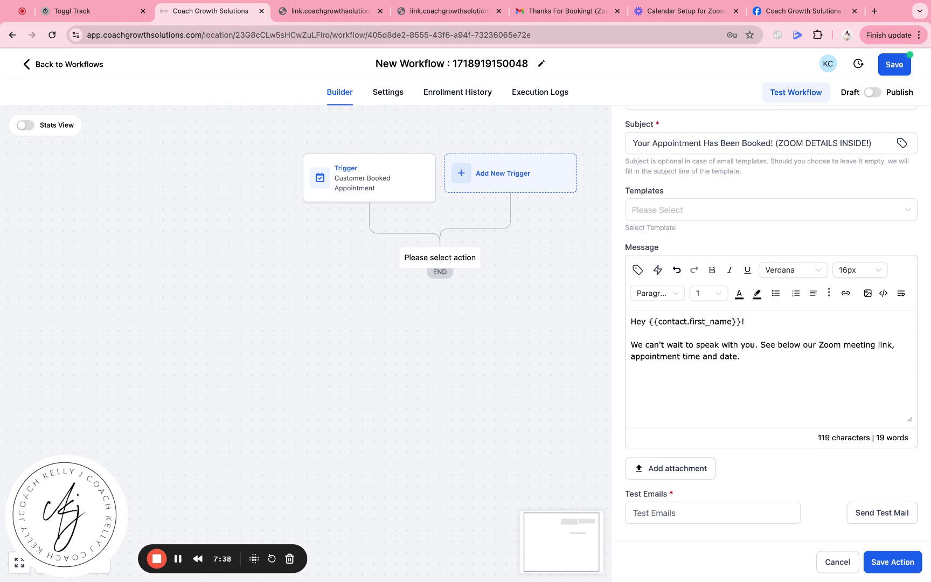
{"action": "left_click", "coordinate": [638, 270]}
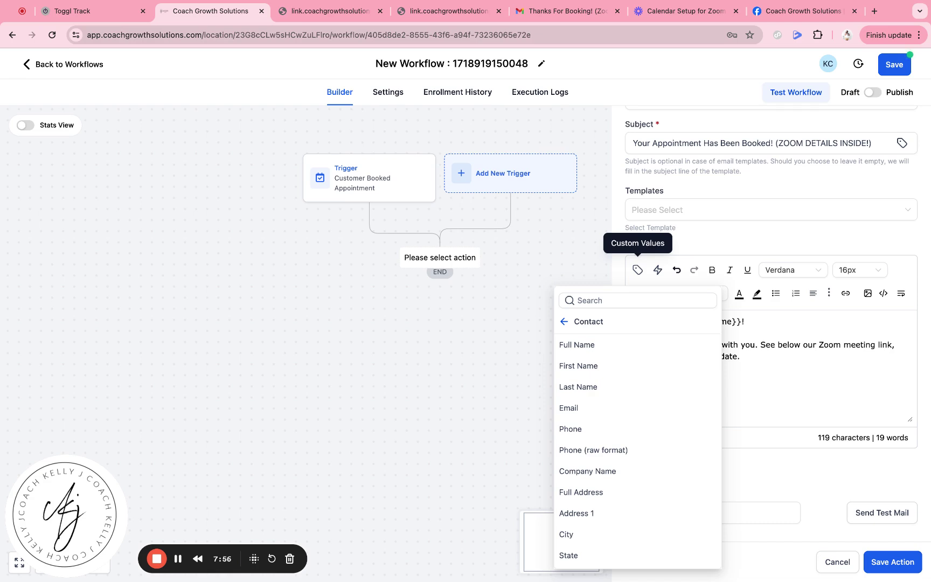
{"action": "left_click", "coordinate": [572, 301]}
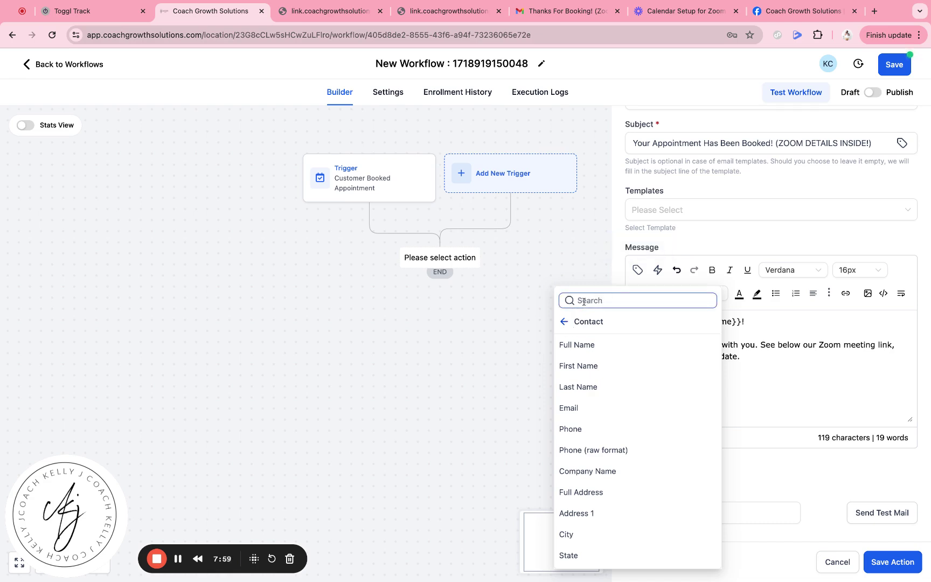
- Insert the appointment Start Time and Meeting Location placeholders into the message
{"action": "left_click", "coordinate": [564, 322]}
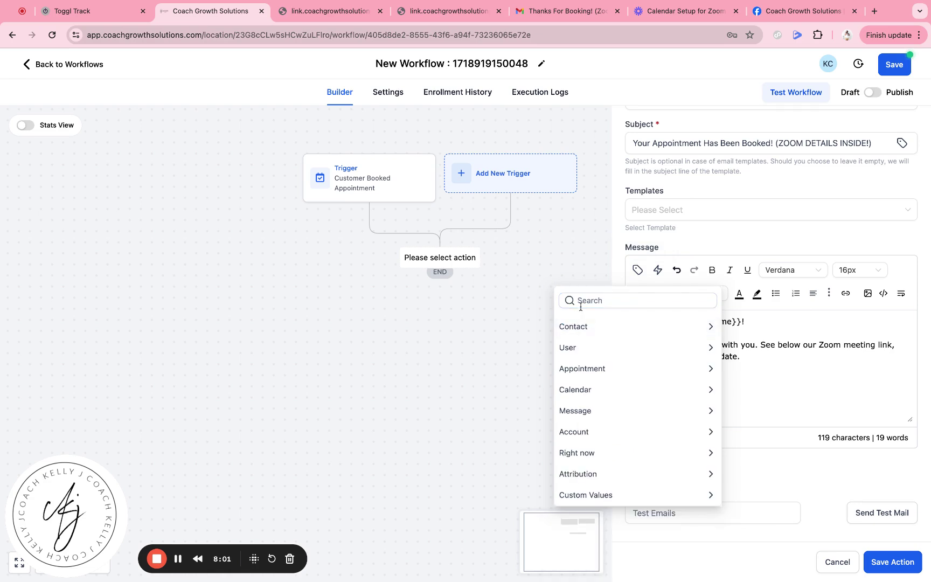
{"action": "left_click", "coordinate": [607, 368]}
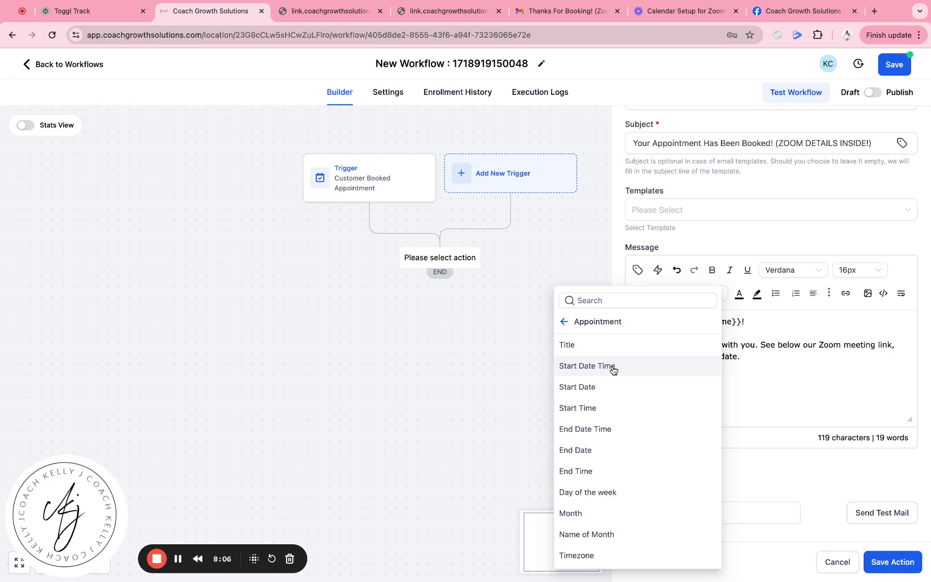
{"action": "left_click", "coordinate": [612, 368]}
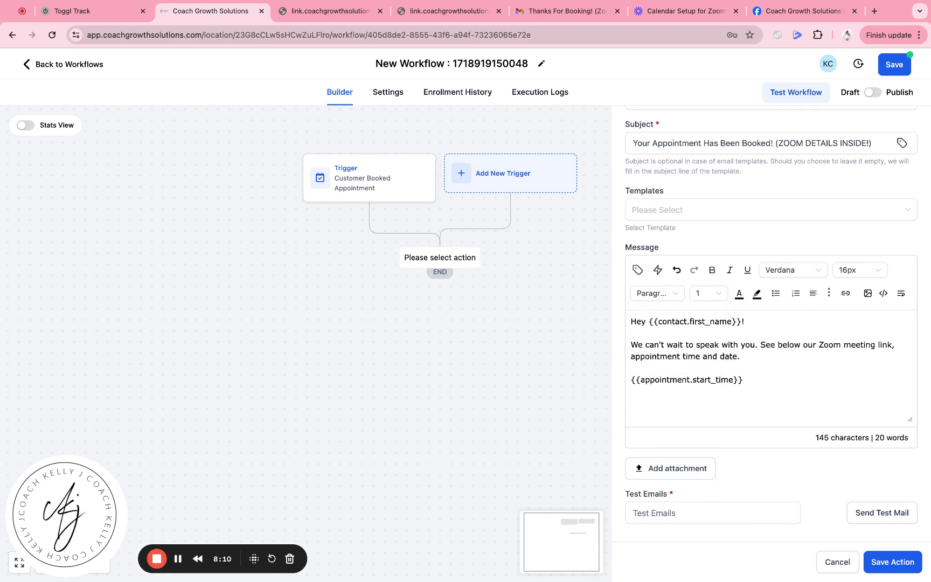
{"action": "left_click", "coordinate": [637, 271]}
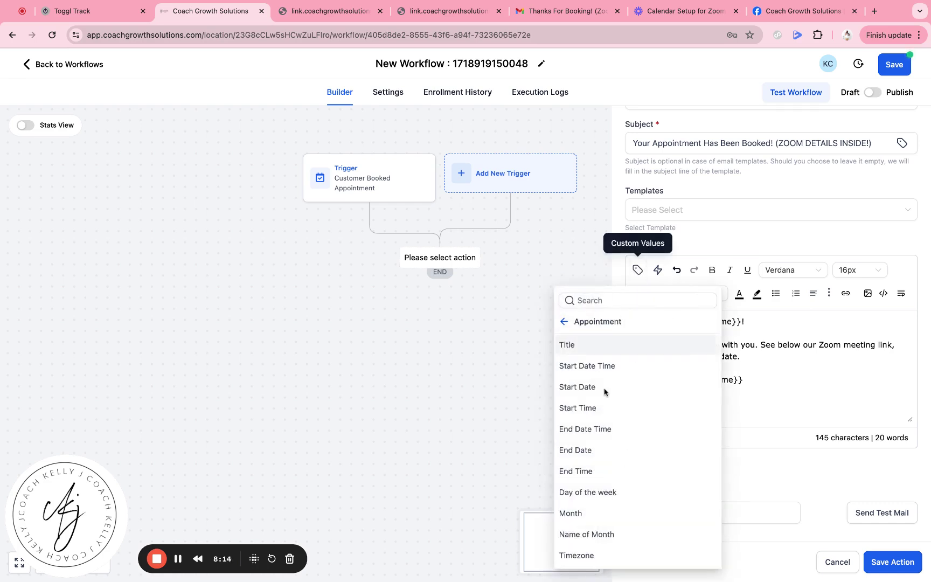
{"action": "scroll", "coordinate": [603, 391], "scroll_direction": "down", "scroll_amount": 5}
{"action": "scroll", "coordinate": [604, 392], "scroll_direction": "down", "scroll_amount": 2}
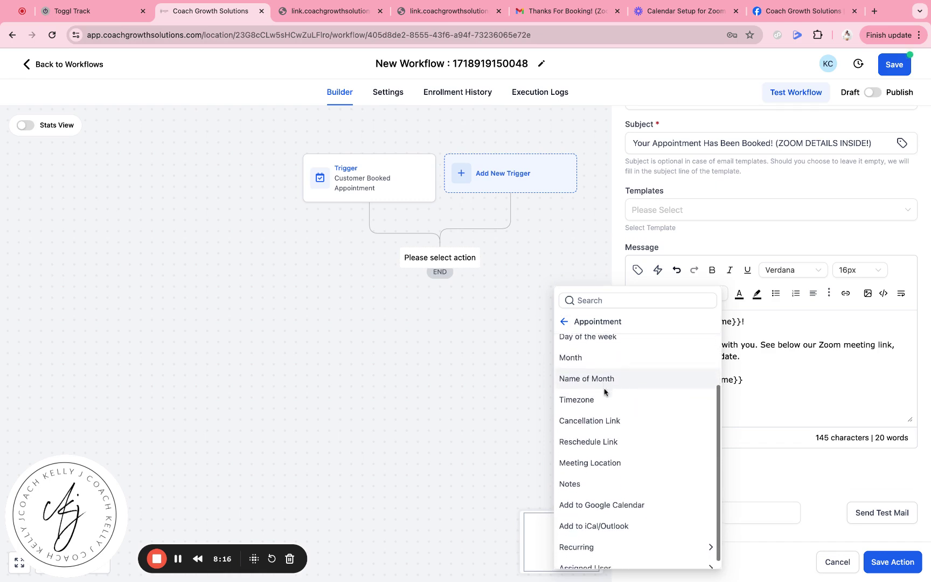
{"action": "left_click", "coordinate": [612, 453]}
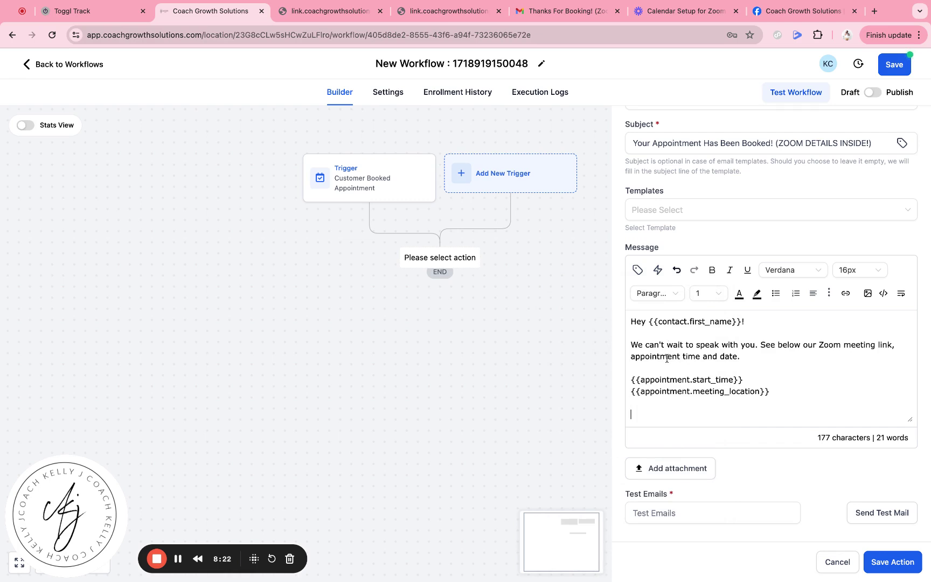
- Insert the Reschedule Link and Cancellation Link placeholders, followed by blank lines
{"action": "left_click", "coordinate": [637, 269]}
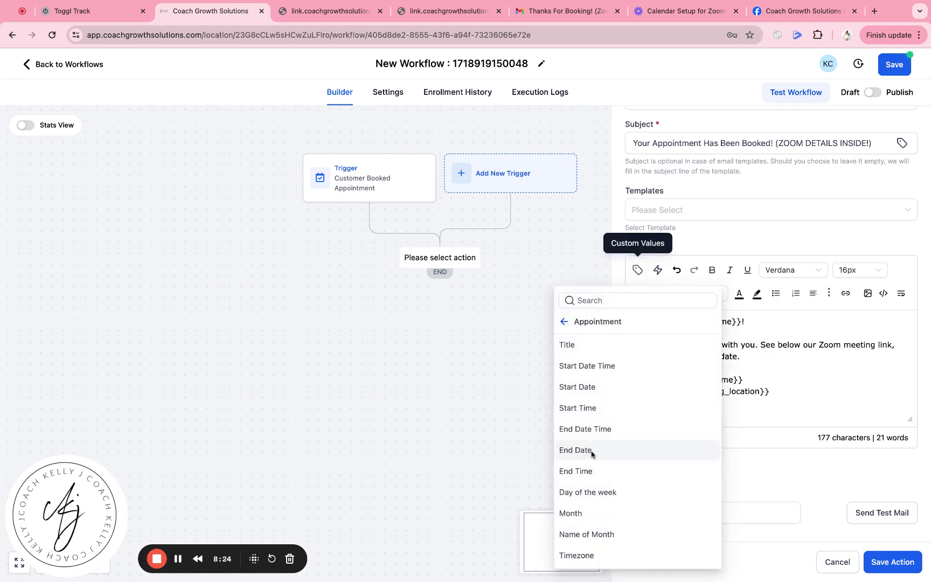
{"action": "scroll", "coordinate": [591, 454], "scroll_direction": "down", "scroll_amount": 3}
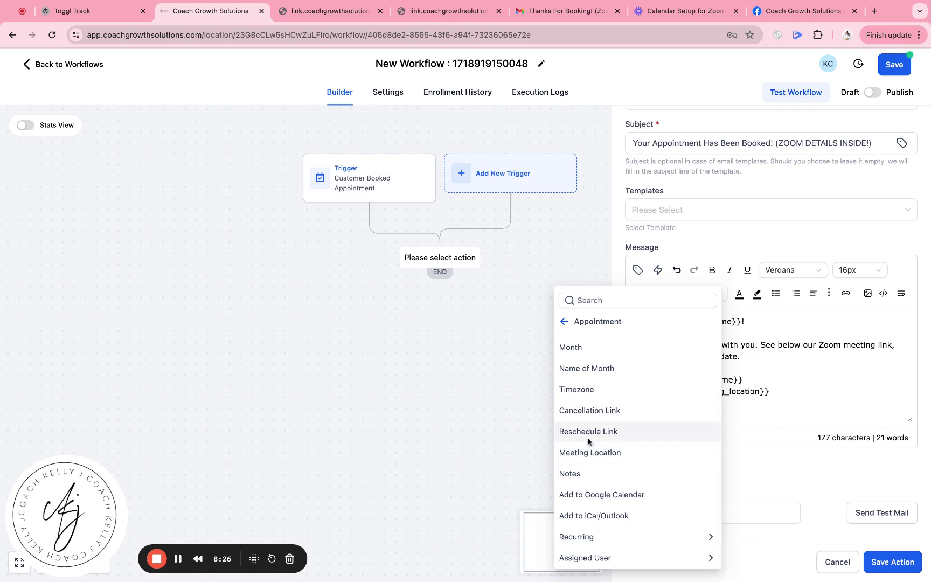
{"action": "left_click", "coordinate": [588, 432]}
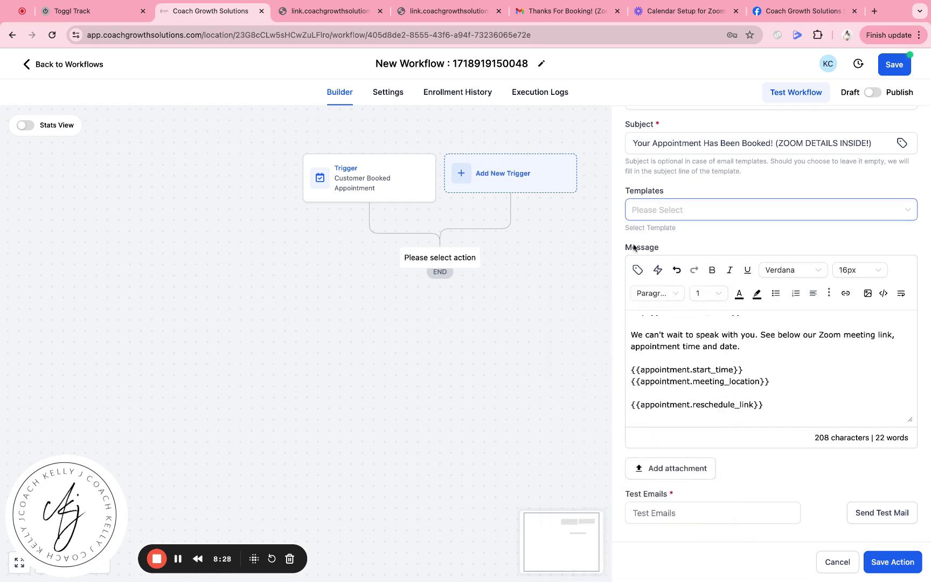
{"action": "left_click", "coordinate": [638, 269]}
{"action": "scroll", "coordinate": [625, 484], "scroll_direction": "down", "scroll_amount": 4}
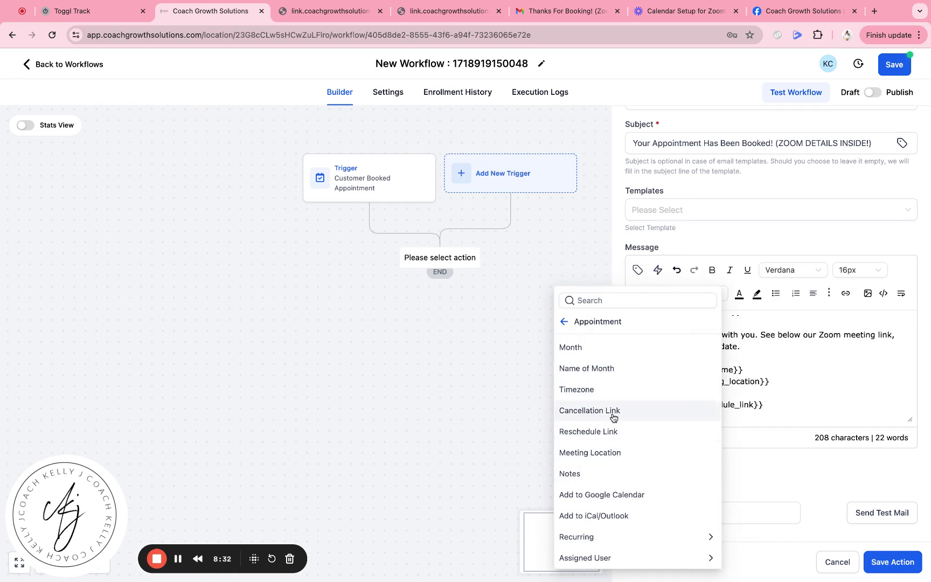
{"action": "left_click", "coordinate": [636, 411]}
{"action": "key", "text": "Return"}
{"action": "key", "text": "Return"}
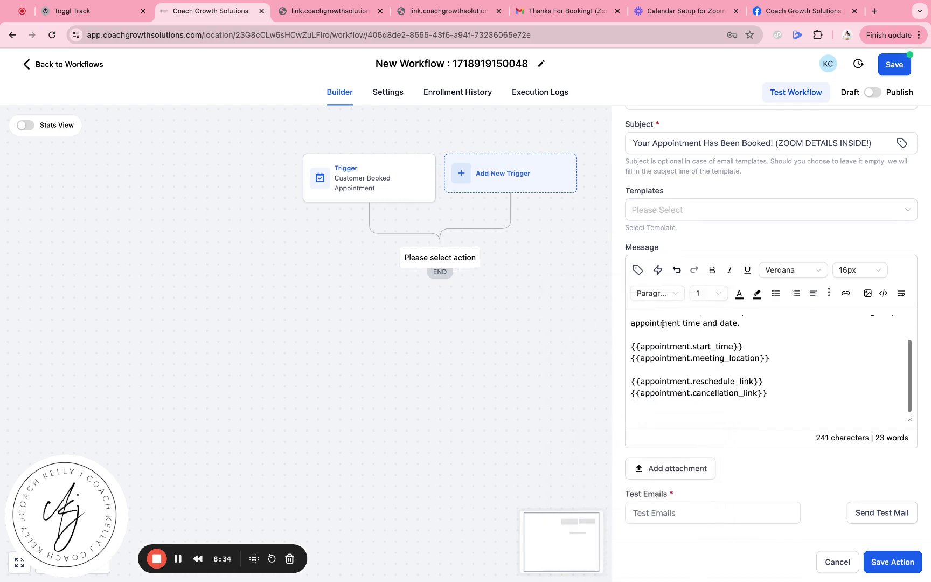
- Insert the Add to Google Calendar and Add to iCal/Outlook links
{"action": "left_click", "coordinate": [639, 271]}
{"action": "scroll", "coordinate": [628, 482], "scroll_direction": "down", "scroll_amount": 3}
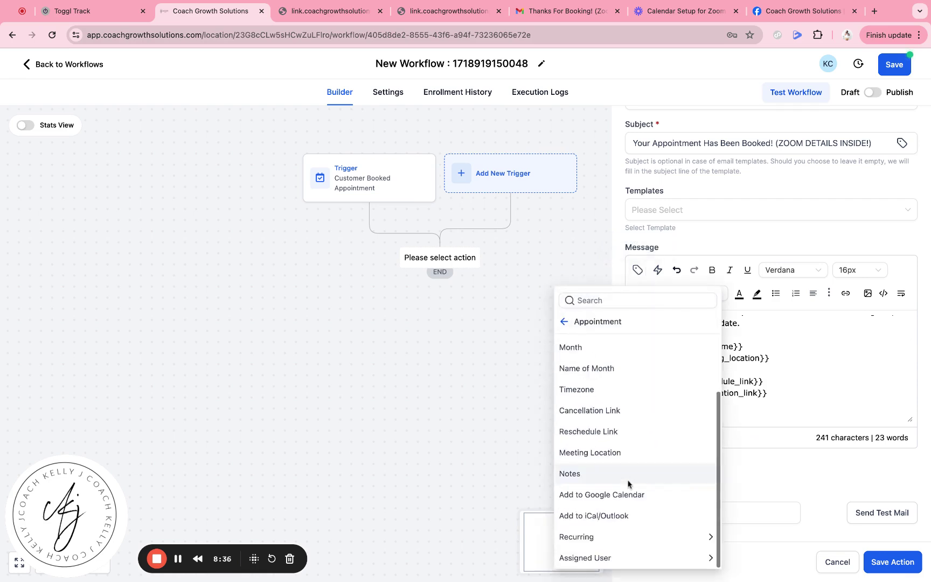
{"action": "left_click", "coordinate": [628, 495]}
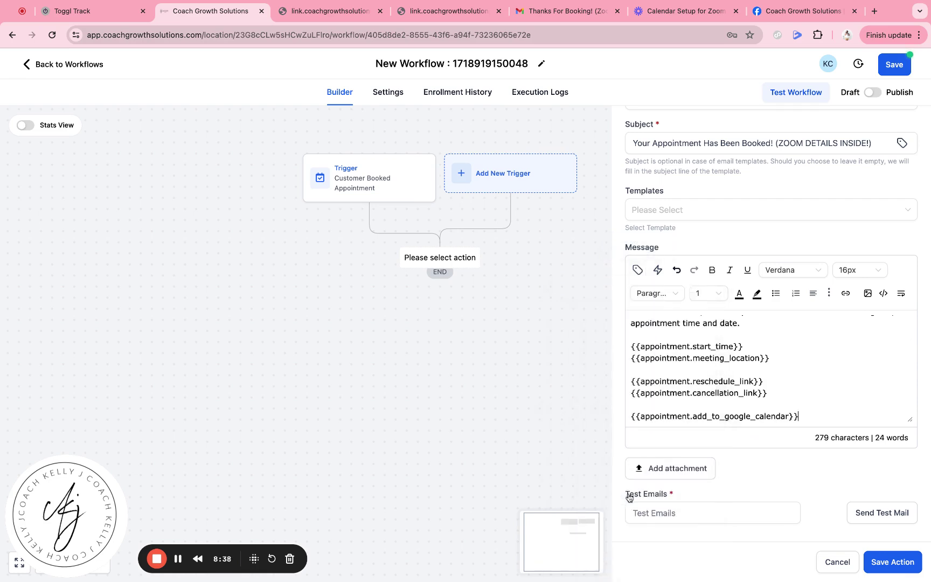
{"action": "left_click", "coordinate": [637, 270]}
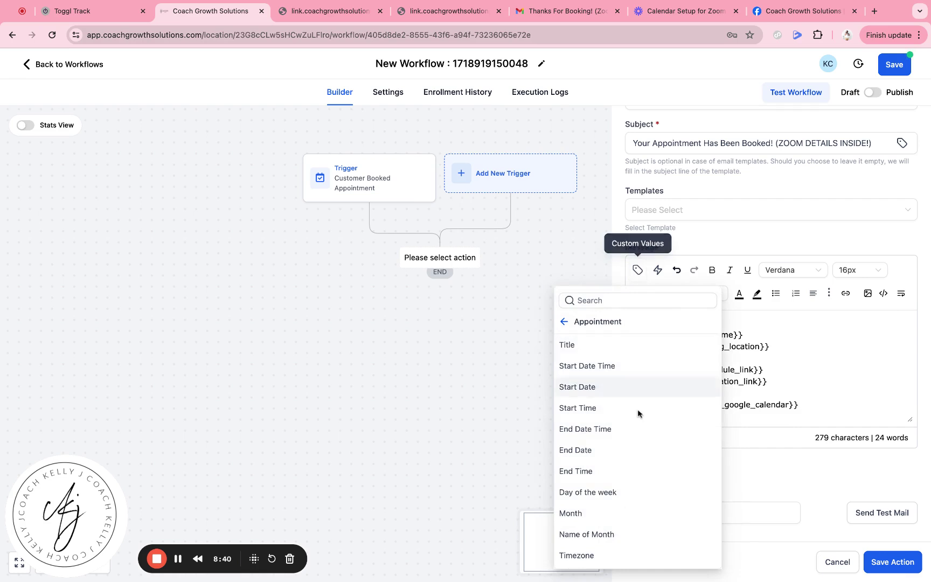
{"action": "scroll", "coordinate": [625, 431], "scroll_direction": "down", "scroll_amount": 3}
{"action": "left_click", "coordinate": [605, 516]}
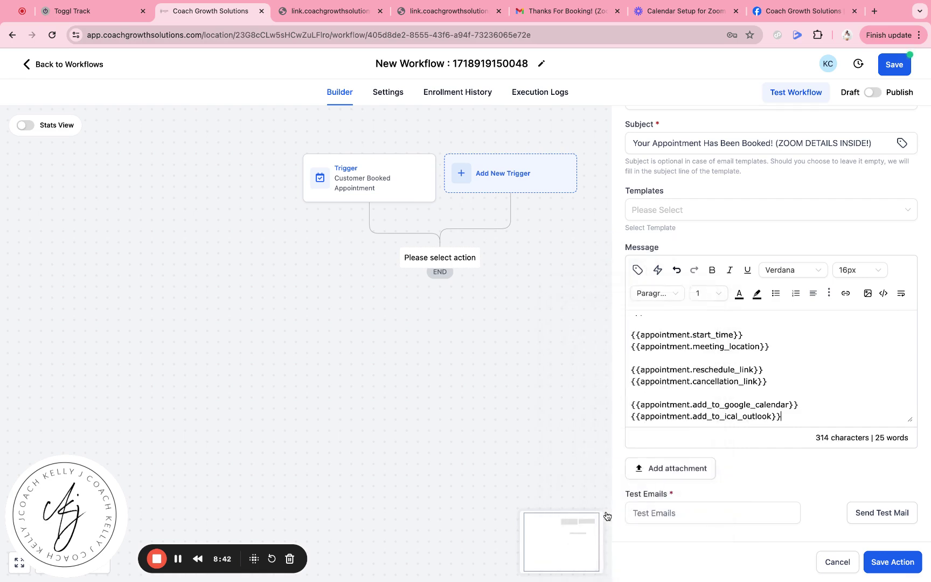
- Review the completed message and save the email step to the workflow
{"action": "scroll", "coordinate": [766, 351], "scroll_direction": "up", "scroll_amount": 1}
{"action": "scroll", "coordinate": [766, 351], "scroll_direction": "up", "scroll_amount": 3}
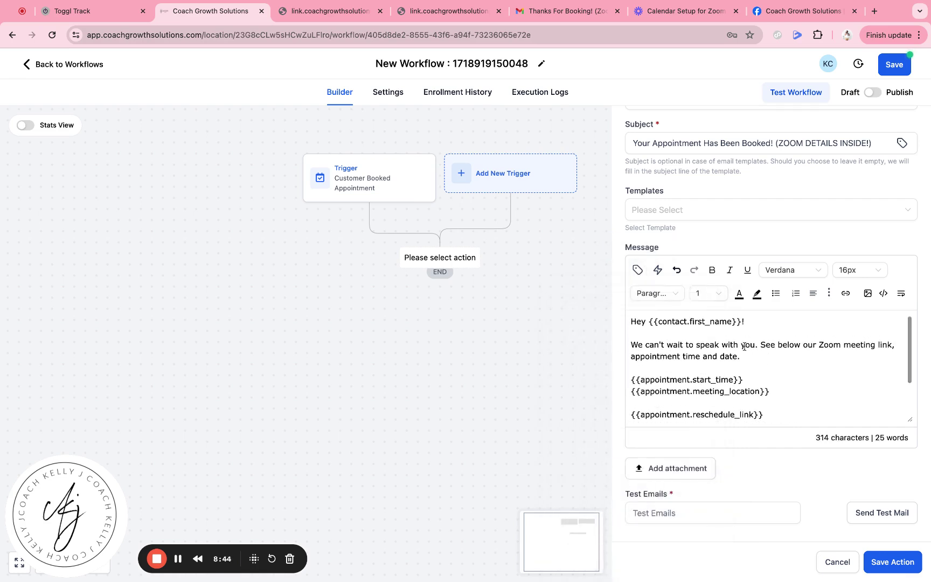
{"action": "scroll", "coordinate": [687, 416], "scroll_direction": "down", "scroll_amount": 4}
{"action": "scroll", "coordinate": [686, 415], "scroll_direction": "up", "scroll_amount": 5}
{"action": "scroll", "coordinate": [693, 386], "scroll_direction": "down", "scroll_amount": 2}
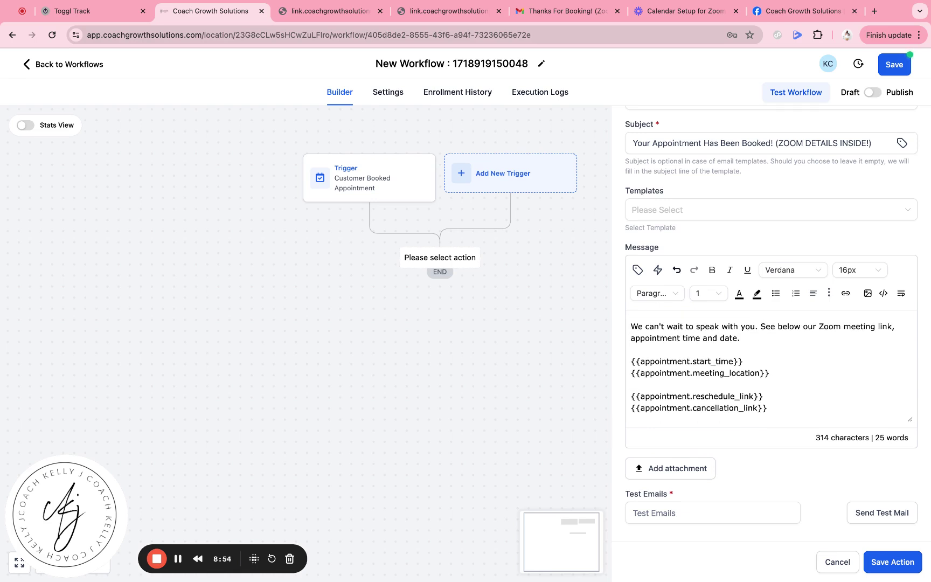
{"action": "scroll", "coordinate": [692, 345], "scroll_direction": "down", "scroll_amount": 2}
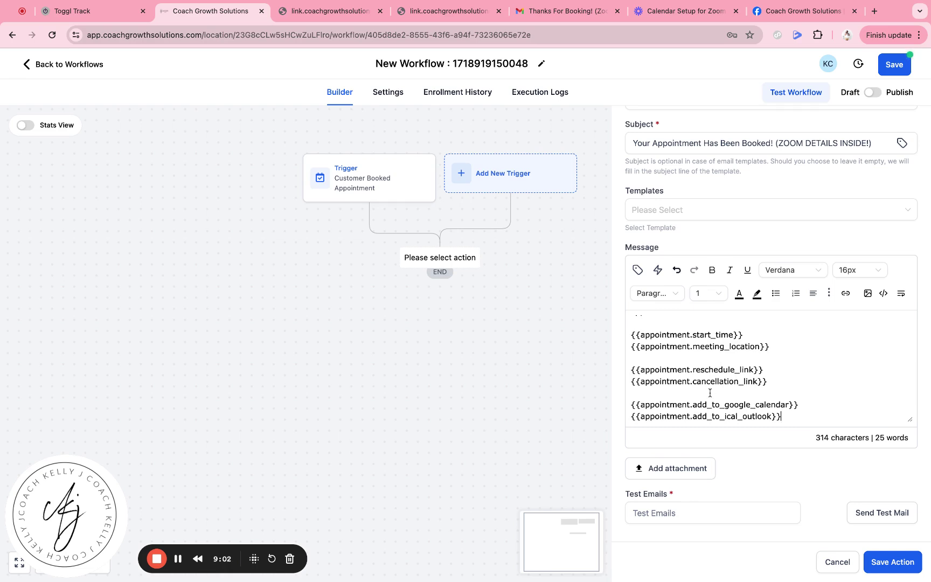
{"action": "scroll", "coordinate": [767, 351], "scroll_direction": "up", "scroll_amount": 3}
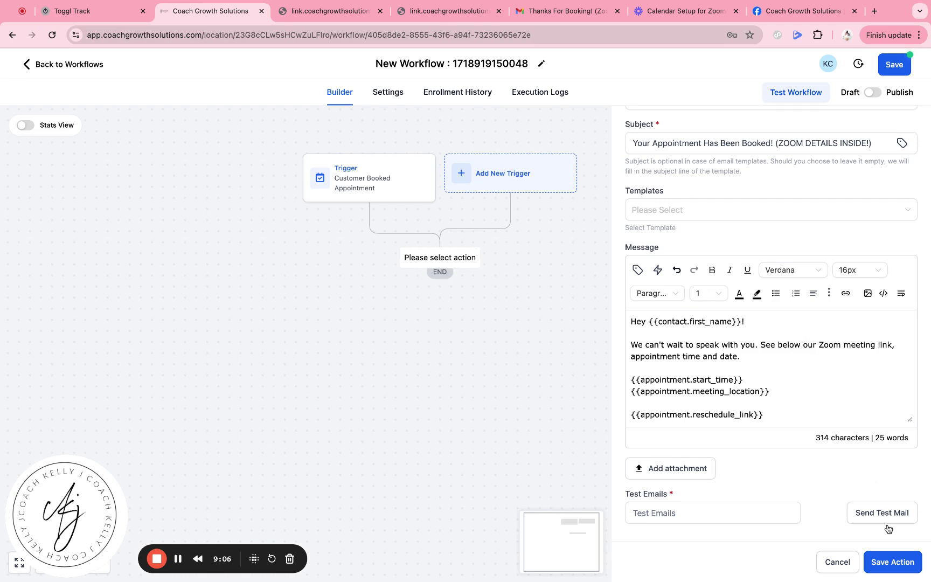
{"action": "left_click", "coordinate": [893, 562]}
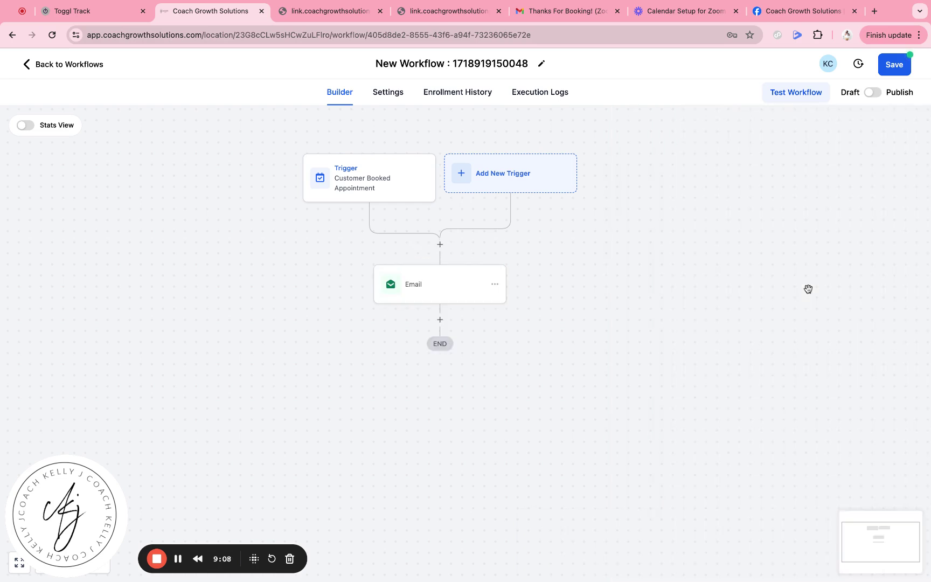
- Publish and save the workflow, then reload the Test Calendar booking page
{"action": "left_click", "coordinate": [872, 94]}
{"action": "left_click", "coordinate": [891, 65]}
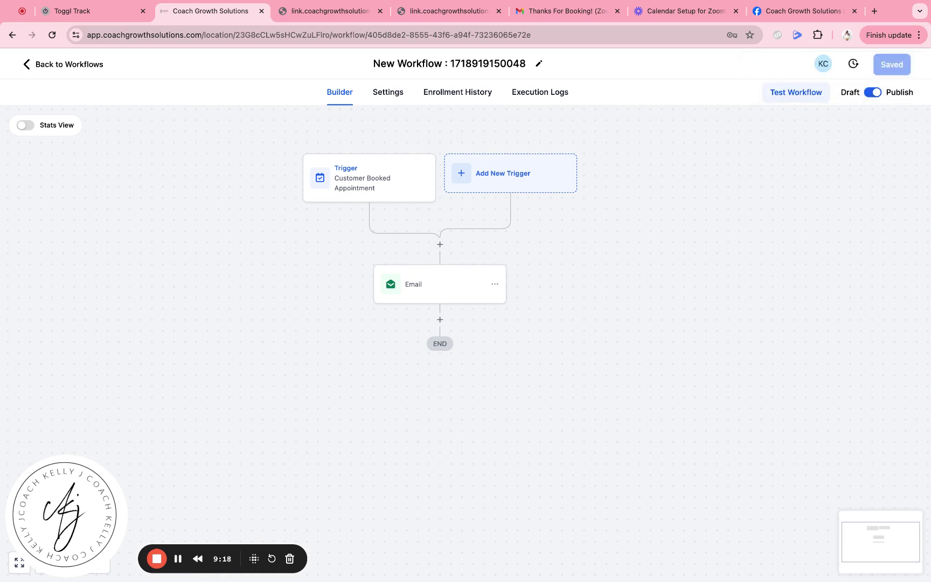
{"action": "left_click", "coordinate": [304, 17]}
{"action": "left_click", "coordinate": [52, 36]}
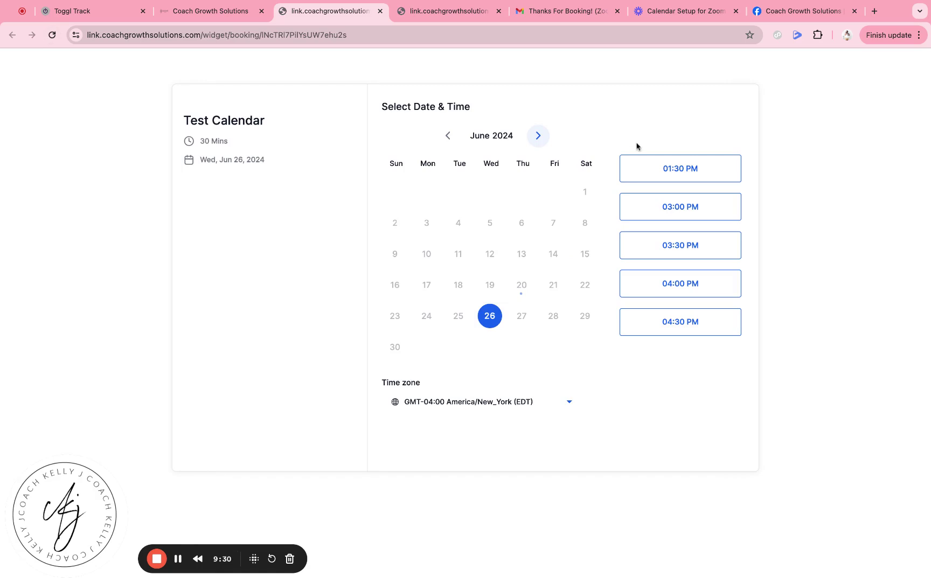
- Book the 01:30 PM slot on Wed, Jun 26, 2024 with autofilled details and consent ticked
{"action": "left_click", "coordinate": [648, 169]}
{"action": "left_click", "coordinate": [714, 169]}
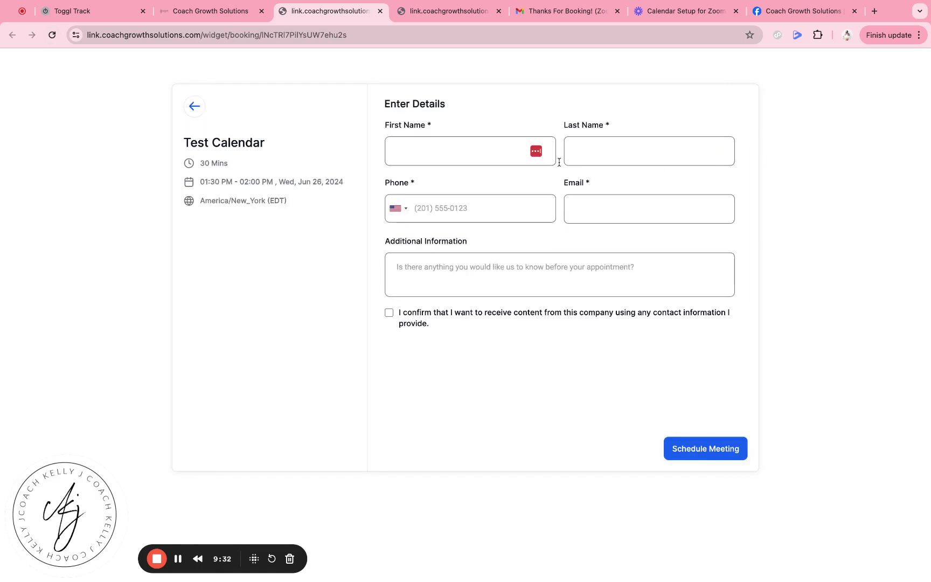
{"action": "left_click", "coordinate": [505, 154]}
{"action": "left_click", "coordinate": [498, 186]}
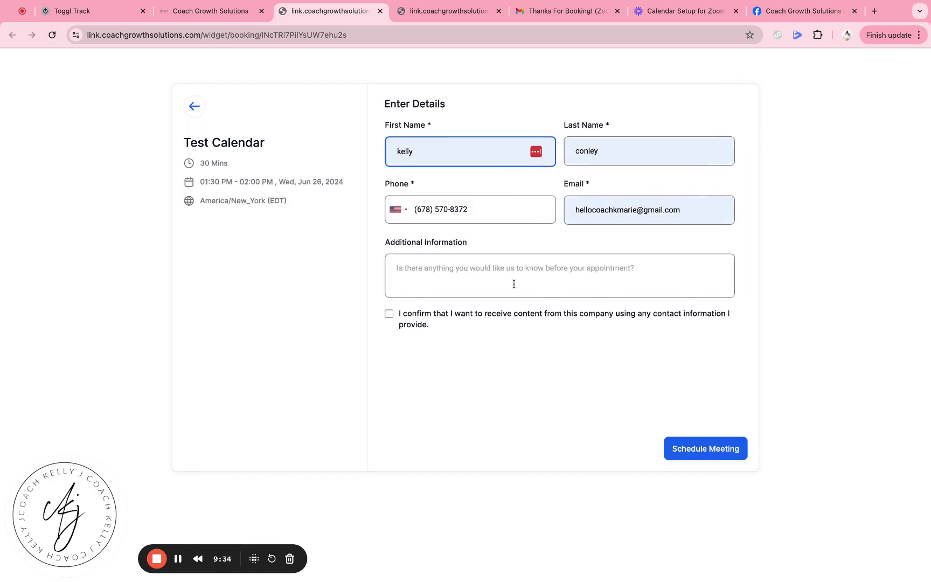
{"action": "left_click", "coordinate": [384, 316]}
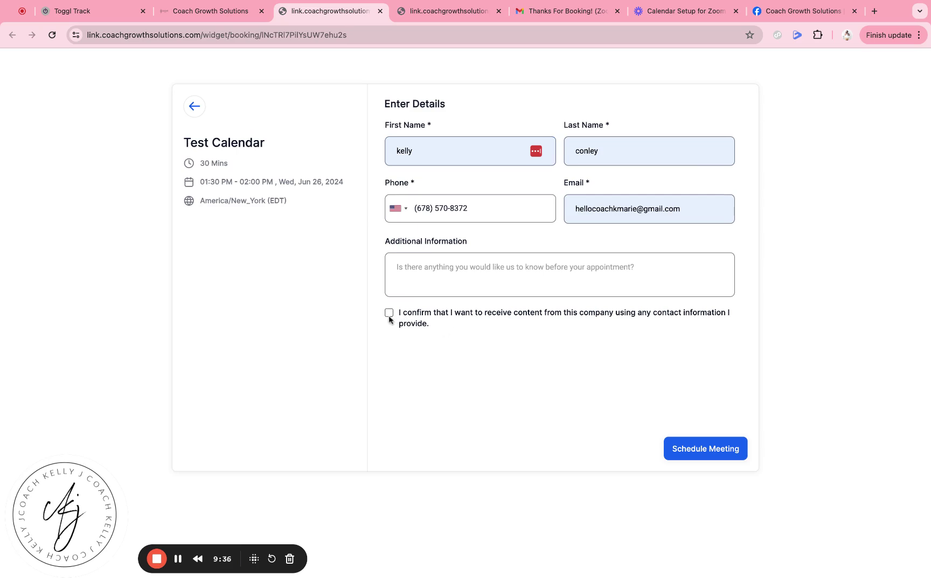
{"action": "left_click", "coordinate": [389, 312]}
{"action": "left_click", "coordinate": [685, 451]}
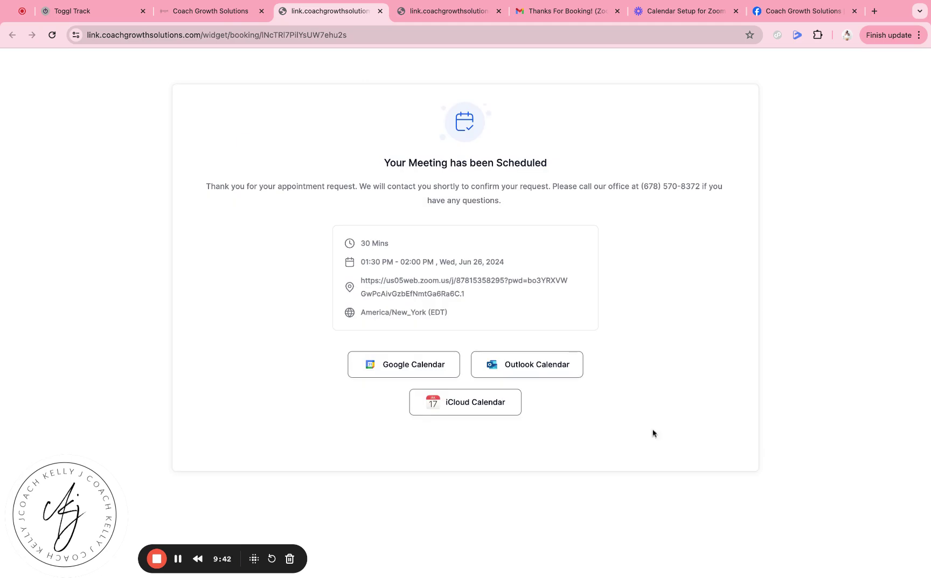
{"action": "left_click", "coordinate": [550, 10]}
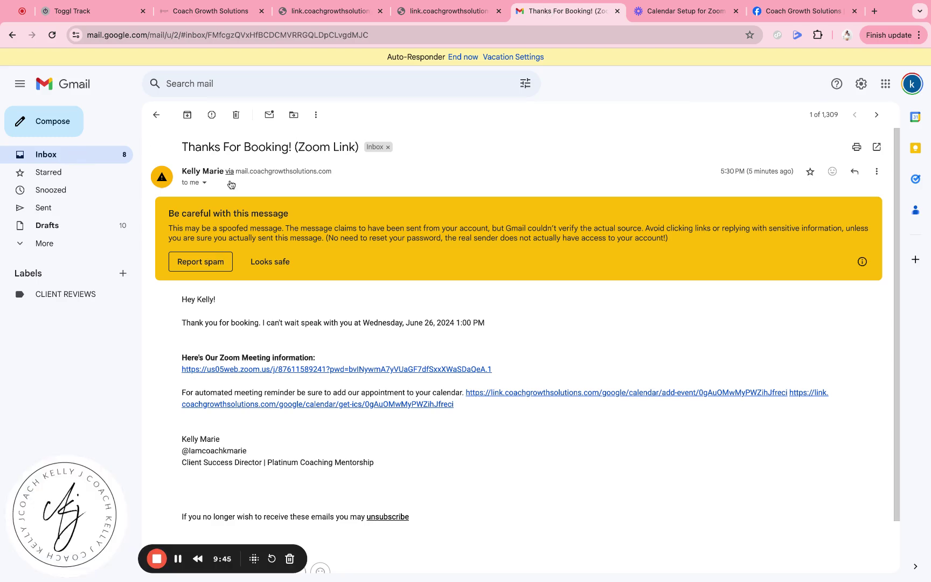
- Check the newer Thanks For Booking! (Zoom Link) email and the automated appointment confirmation
{"action": "left_click", "coordinate": [156, 115]}
{"action": "left_click", "coordinate": [322, 196]}
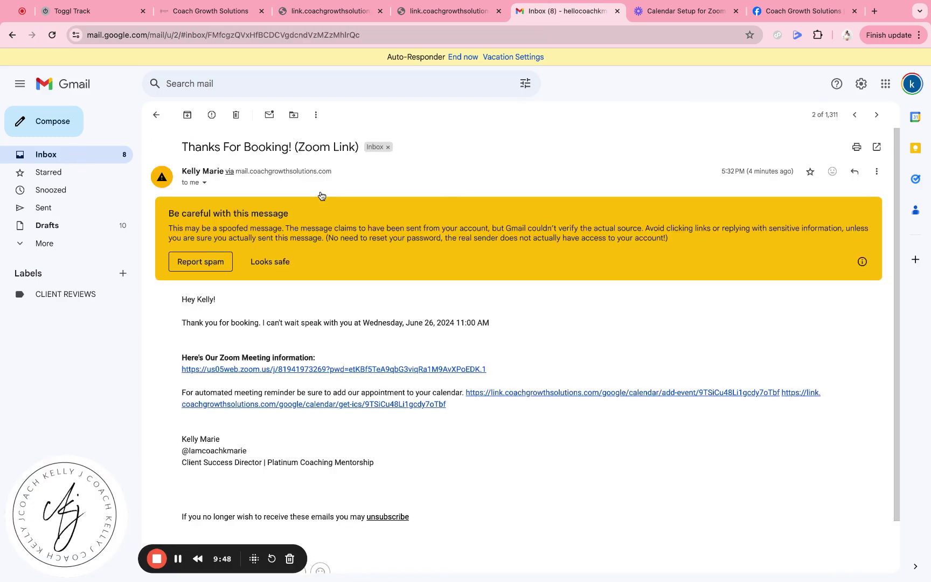
{"action": "scroll", "coordinate": [271, 326], "scroll_direction": "down", "scroll_amount": 1}
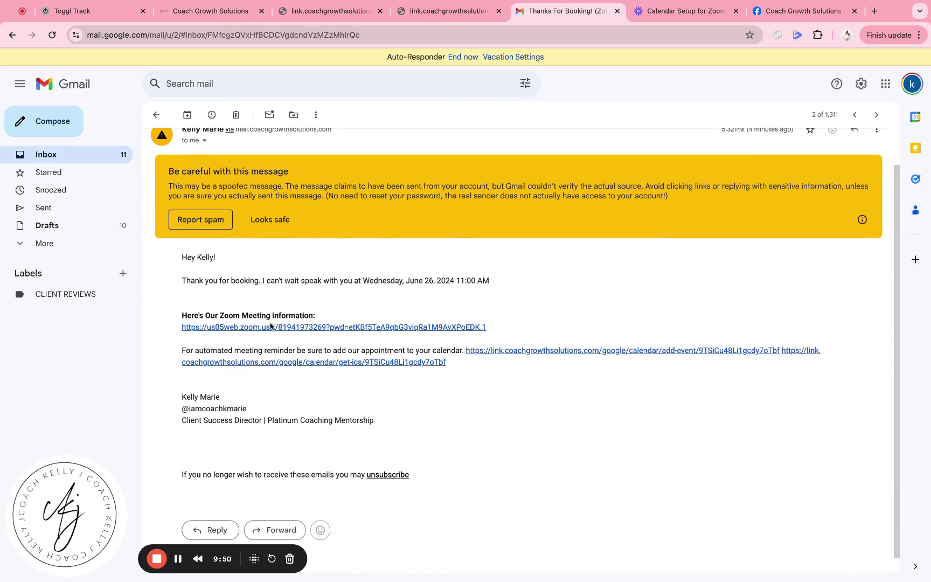
{"action": "scroll", "coordinate": [243, 401], "scroll_direction": "down", "scroll_amount": 1}
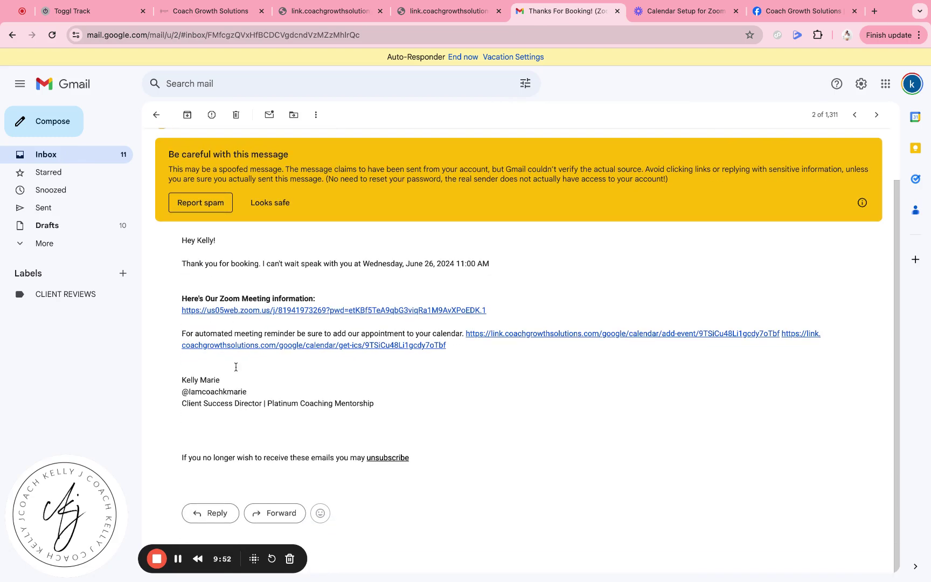
{"action": "left_click", "coordinate": [115, 156]}
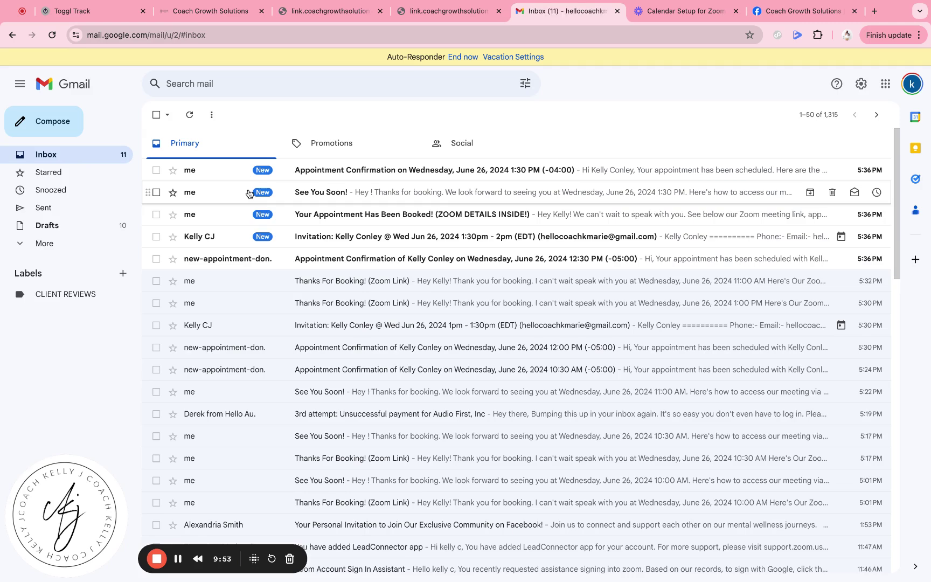
{"action": "left_click", "coordinate": [345, 257]}
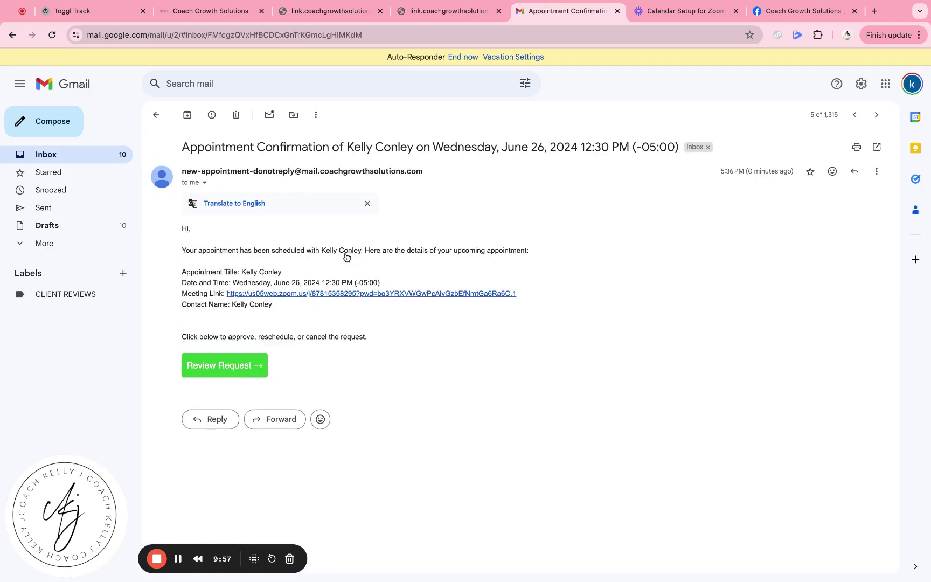
- Check the calendar invitation and 'Your Appointment Has Been Booked!' emails, then return to the workflow builder
{"action": "left_click", "coordinate": [159, 116]}
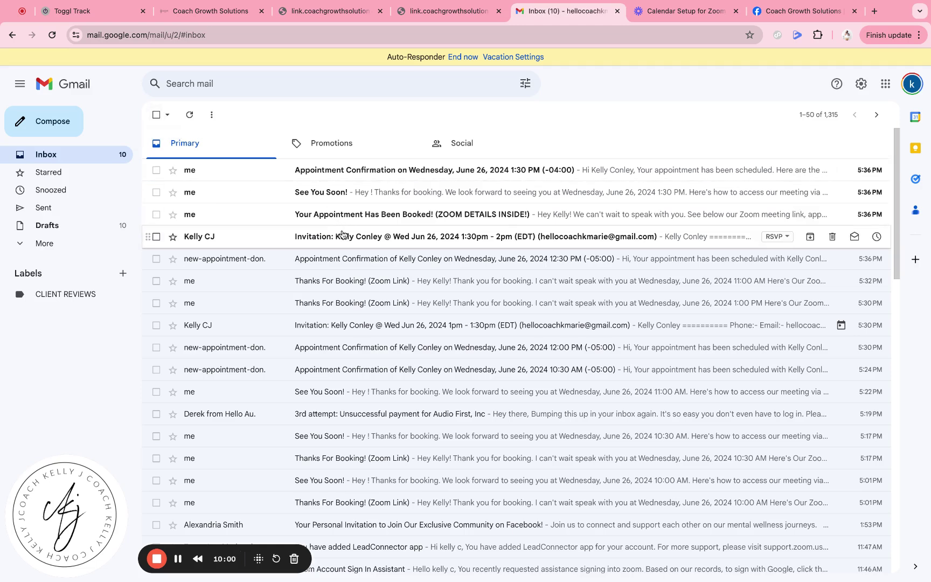
{"action": "left_click", "coordinate": [342, 236]}
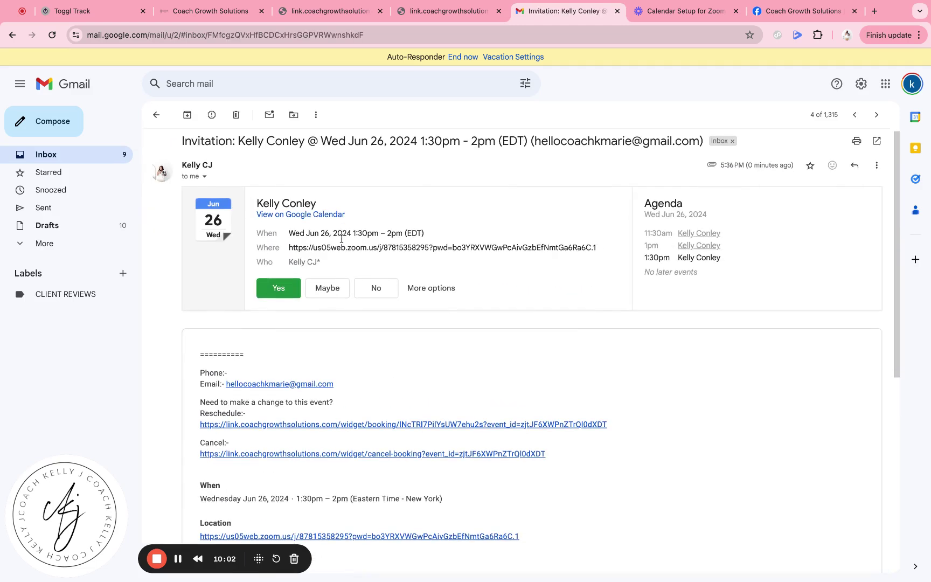
{"action": "left_click", "coordinate": [158, 117]}
{"action": "left_click", "coordinate": [320, 217]}
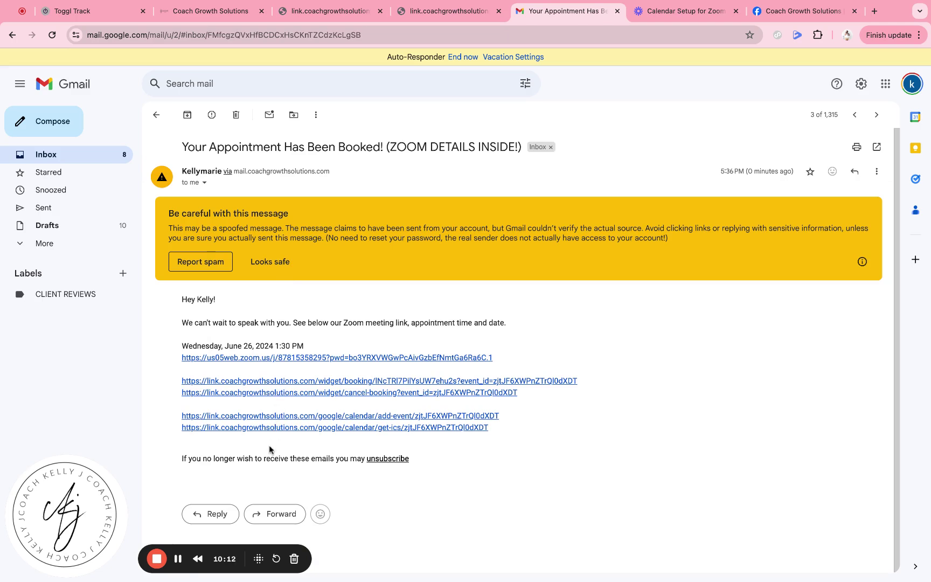
{"action": "left_click", "coordinate": [335, 10]}
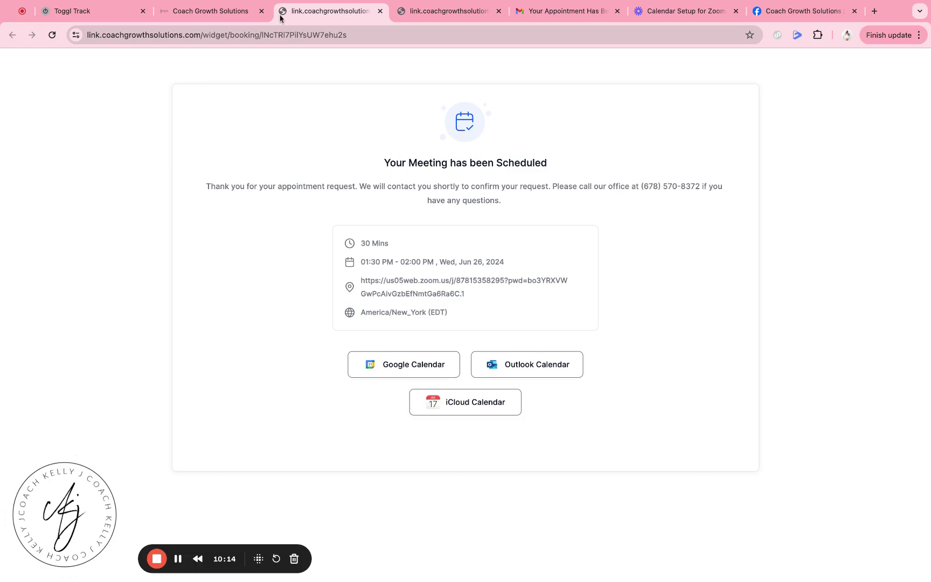
{"action": "left_click", "coordinate": [239, 11]}
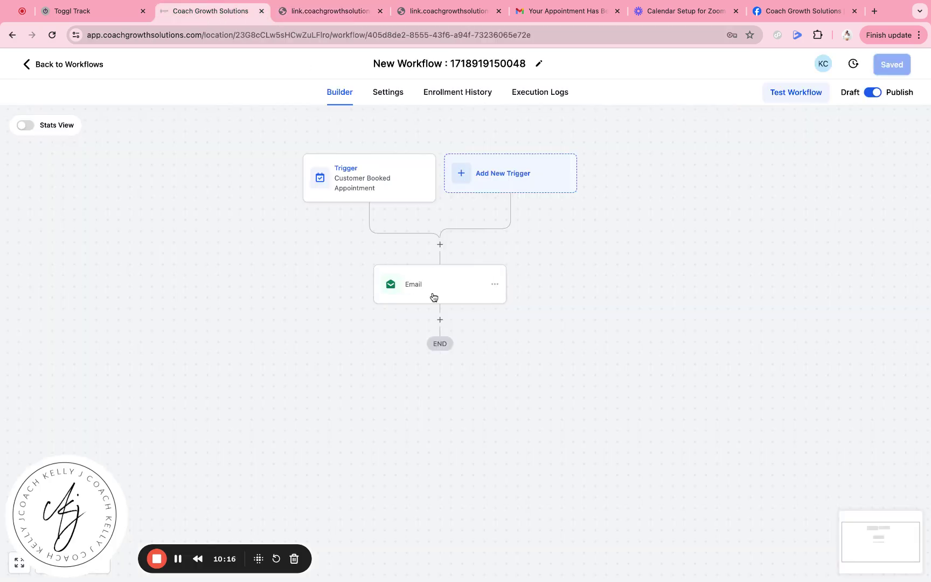
- Label the time placeholder 'Appointment Date & Time:' and the location placeholder 'Join me on Zoom!'
{"action": "left_click", "coordinate": [434, 297]}
{"action": "scroll", "coordinate": [632, 285], "scroll_direction": "down", "scroll_amount": 5}
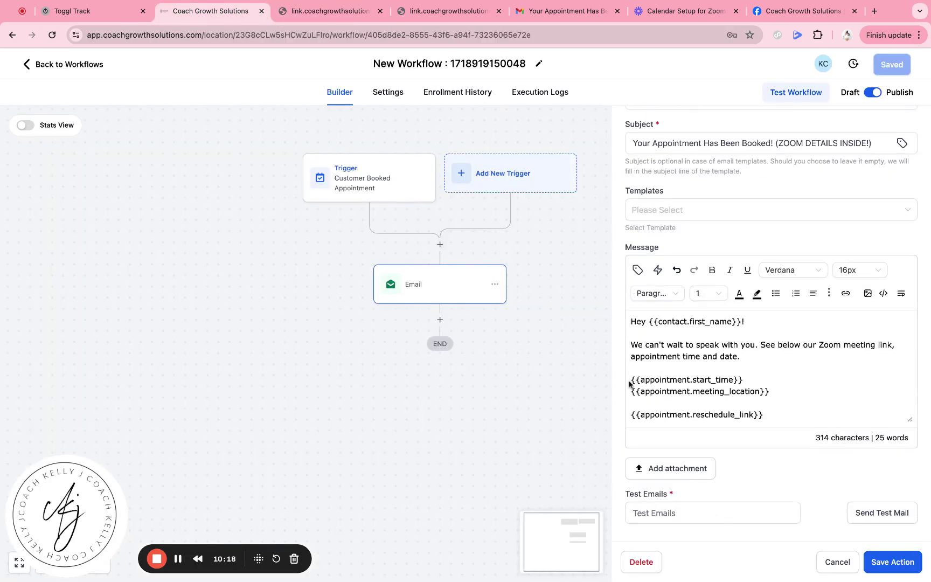
{"action": "left_click", "coordinate": [632, 380]}
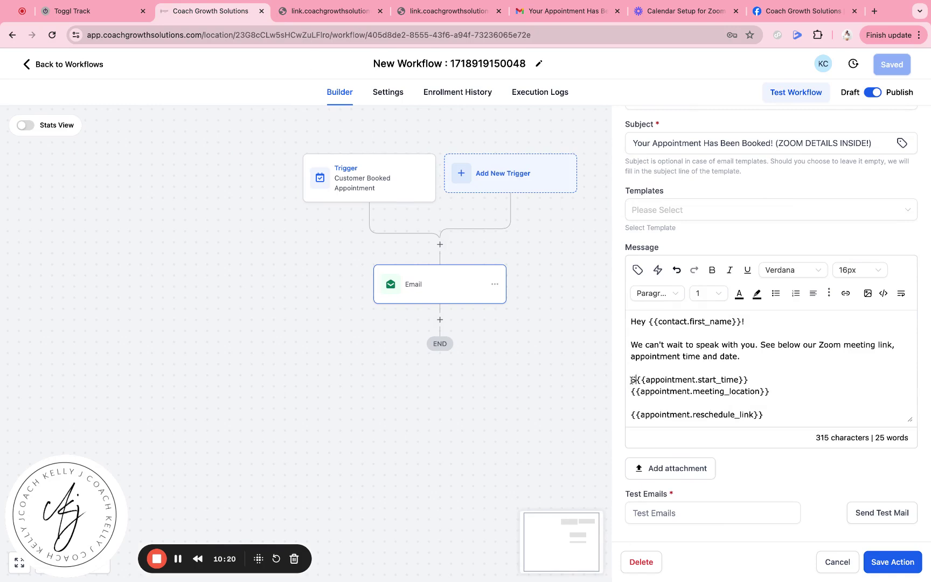
{"action": "type", "text": "Appoin"}
{"action": "type", "text": "tment Date "}
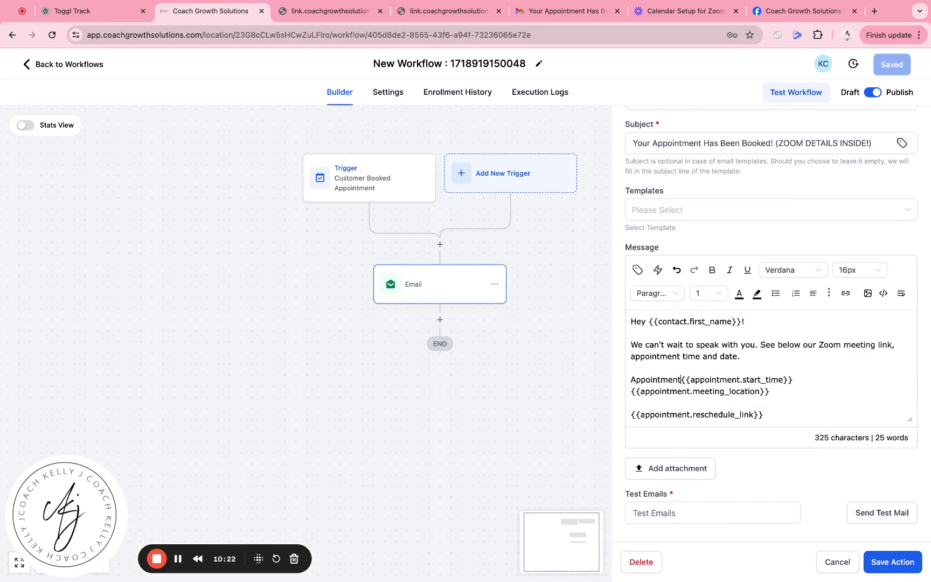
{"action": "type", "text": "& Time:"}
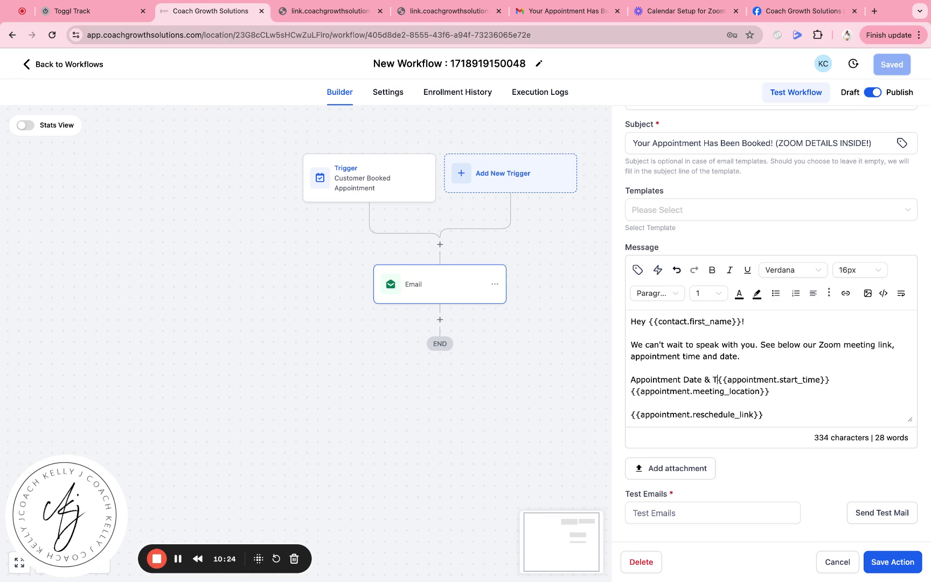
{"action": "left_click", "coordinate": [632, 392]}
{"action": "type", "text": "Join me on Zo"}
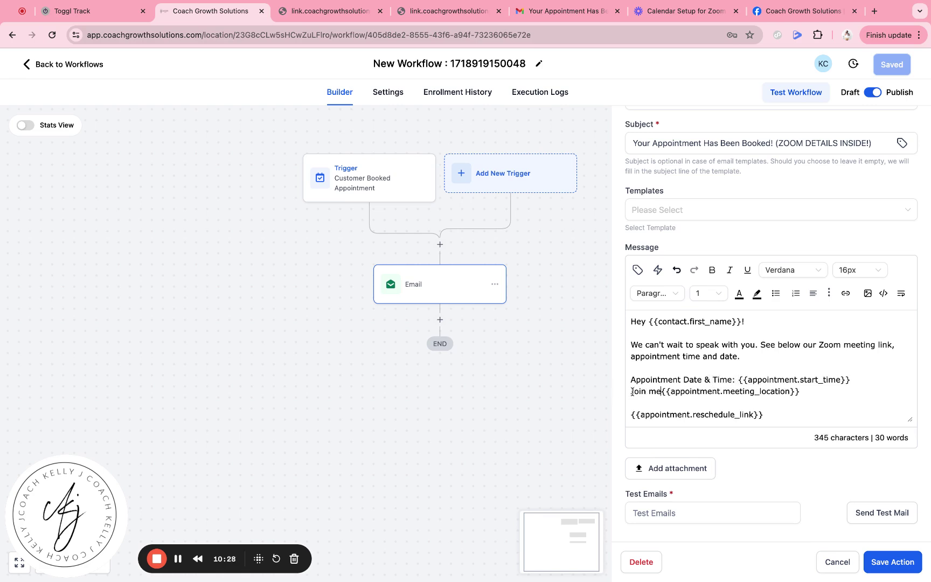
{"action": "type", "text": "om!"}
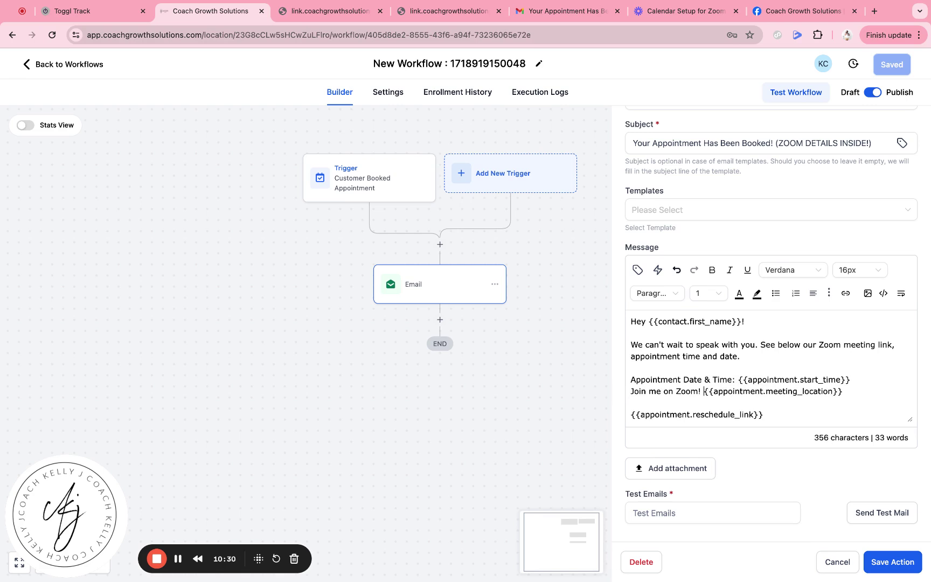
- Add 'Need to reschedule?' and 'Something Came Up? Need to Cancel.' labels, then save the email step
{"action": "scroll", "coordinate": [671, 376], "scroll_direction": "down", "scroll_amount": 2}
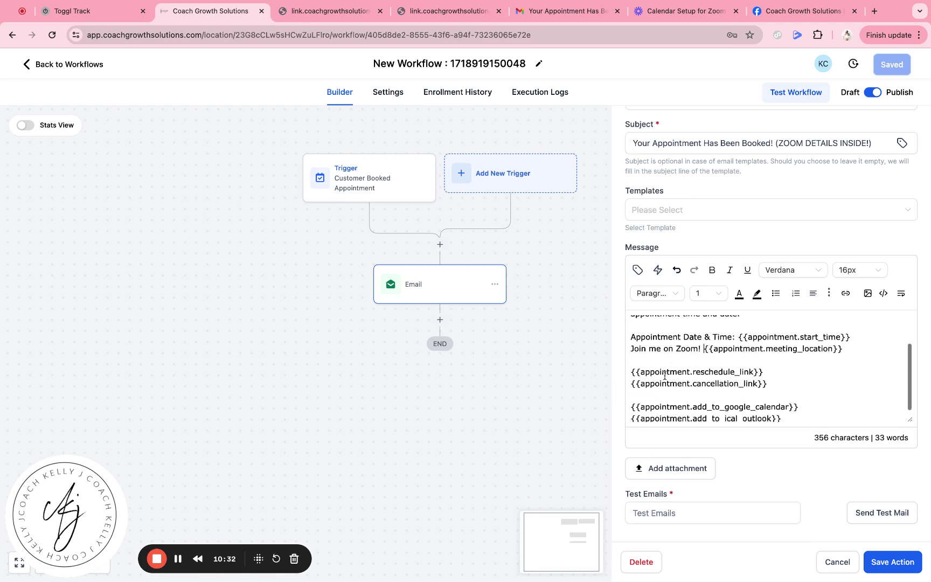
{"action": "left_click", "coordinate": [632, 371]}
{"action": "type", "text": "Need to resche"}
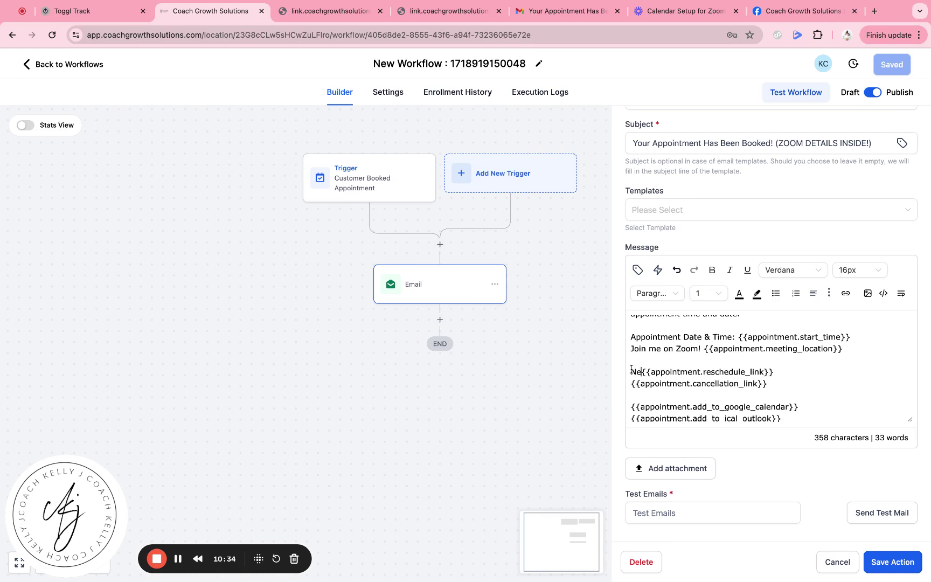
{"action": "type", "text": "dule?"}
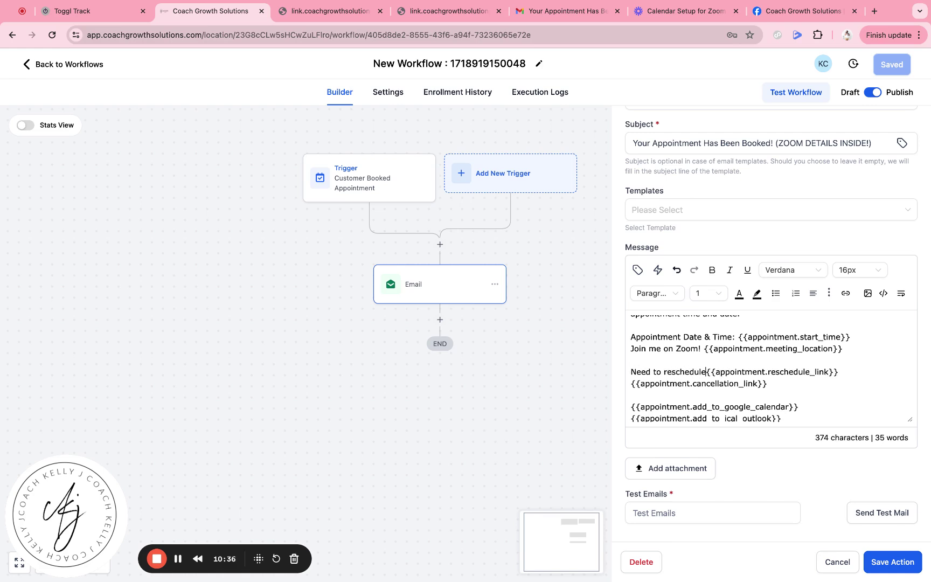
{"action": "left_click", "coordinate": [632, 383]}
{"action": "type", "text": "Something C"}
{"action": "key", "text": "Return"}
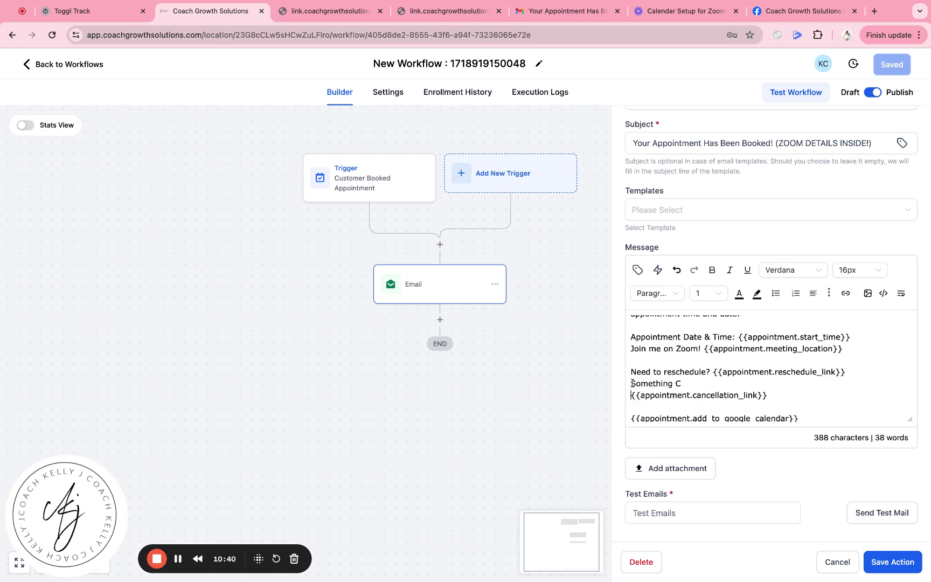
{"action": "type", "text": "am"}
{"action": "key", "text": "BackSpace"}
{"action": "key", "text": "BackSpace"}
{"action": "key", "text": "BackSpace"}
{"action": "type", "text": "ame p{{appointment.cancellation_link"}
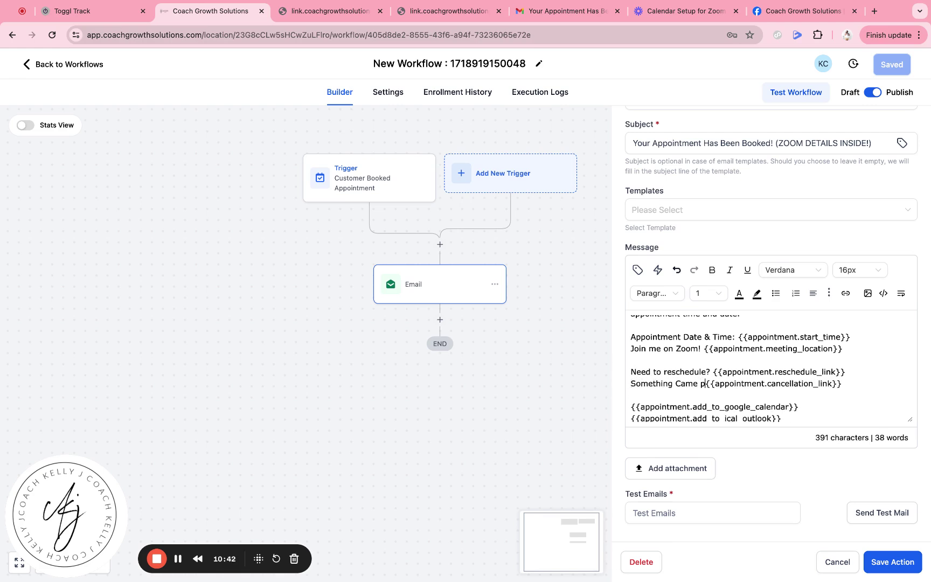
{"action": "key", "text": "BackSpace"}
{"action": "type", "text": "Up?"}
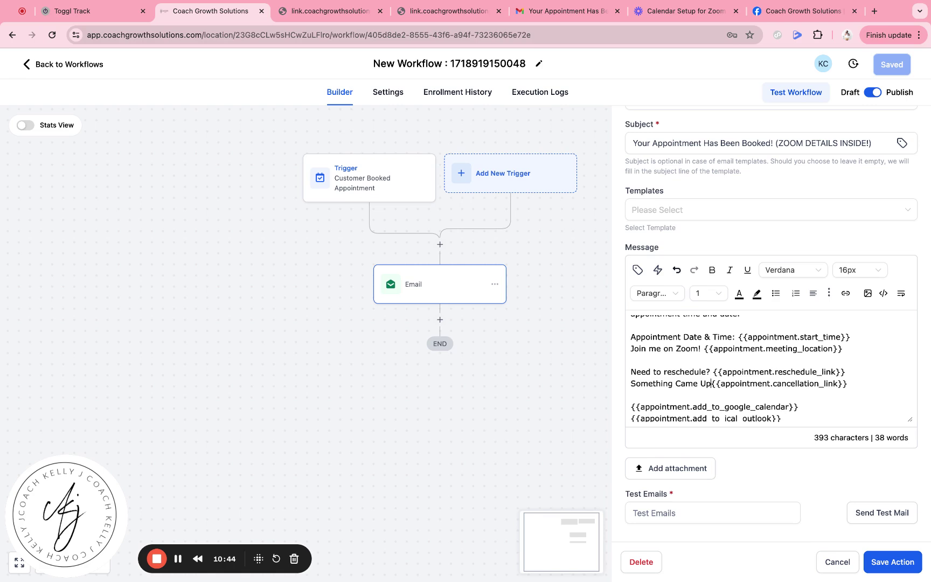
{"action": "type", "text": " Need to Can"}
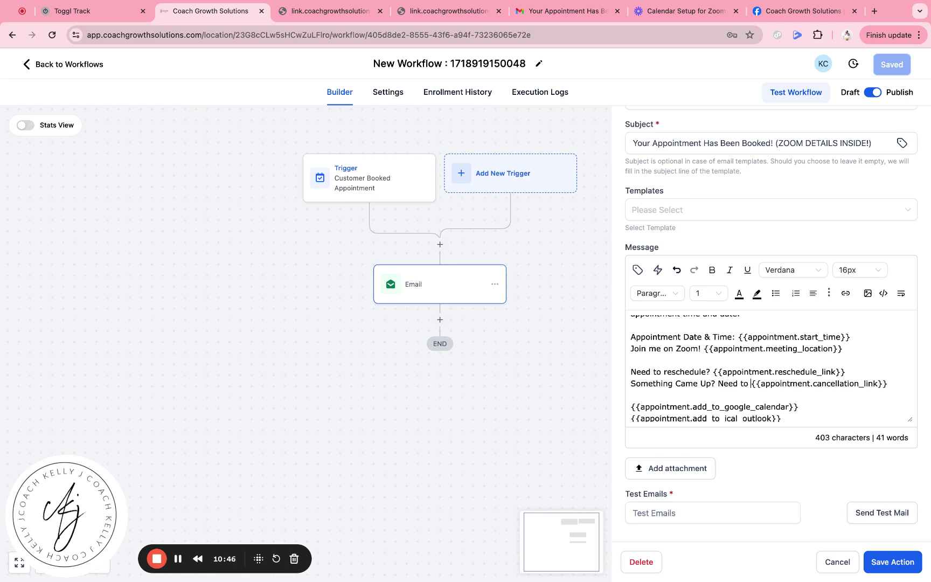
{"action": "type", "text": "cel."}
{"action": "key", "text": "Return"}
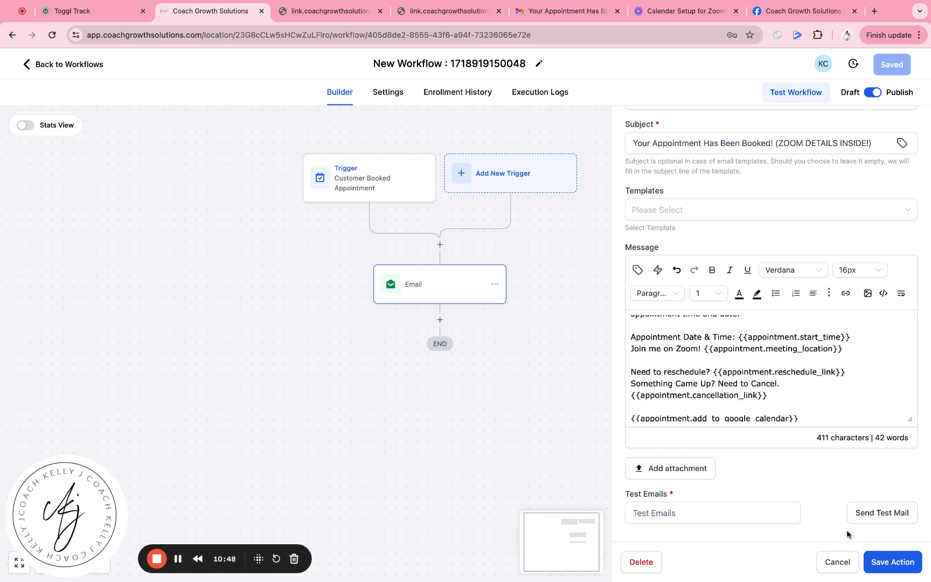
{"action": "left_click", "coordinate": [892, 562]}
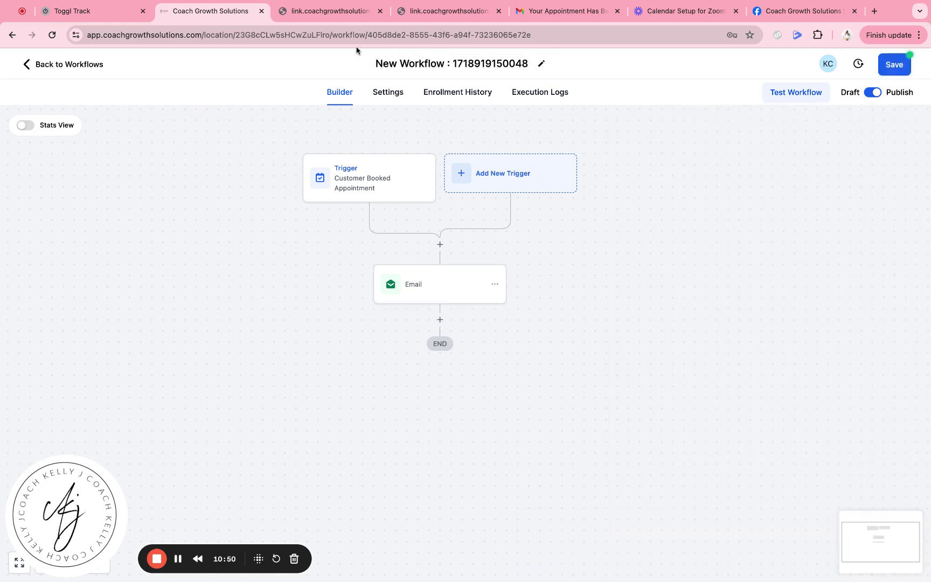
{"action": "left_click", "coordinate": [327, 13]}
{"action": "left_click", "coordinate": [558, 11]}
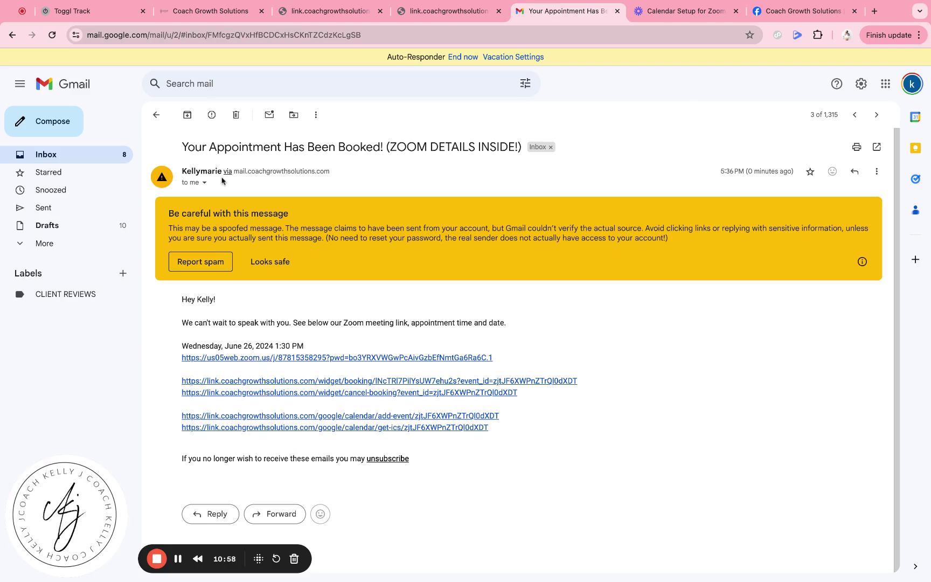
{"action": "left_click", "coordinate": [156, 114]}
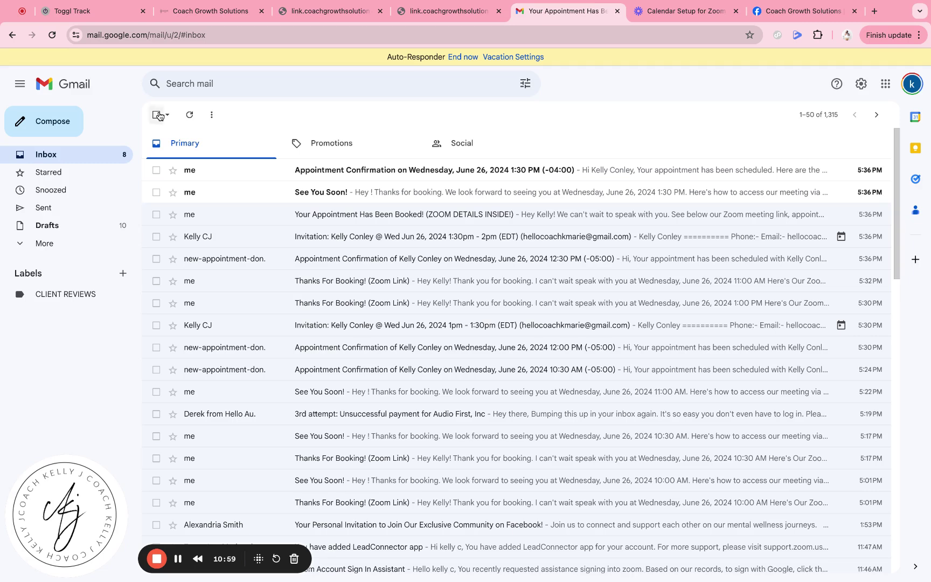
{"action": "left_click", "coordinate": [300, 198]}
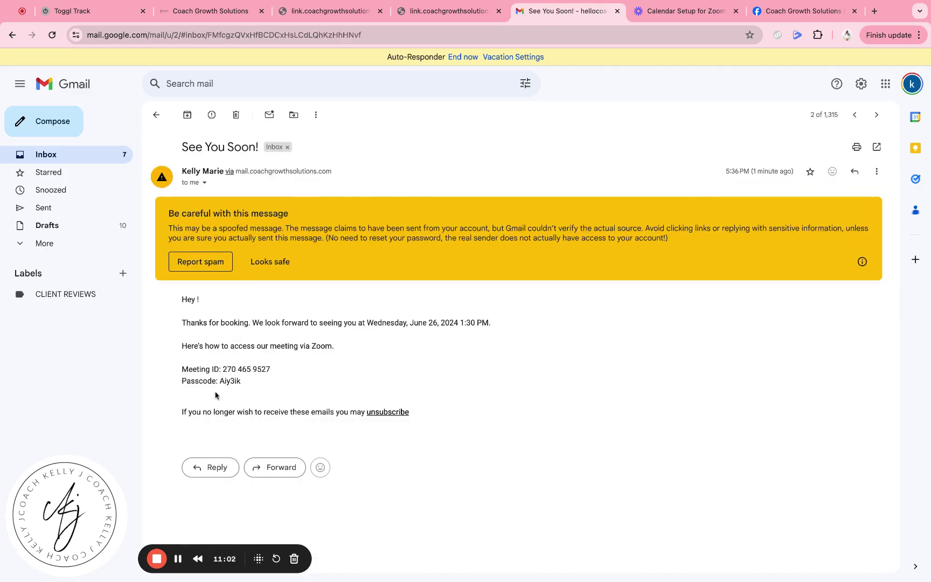
{"action": "left_click", "coordinate": [156, 115]}
{"action": "left_click", "coordinate": [330, 169]}
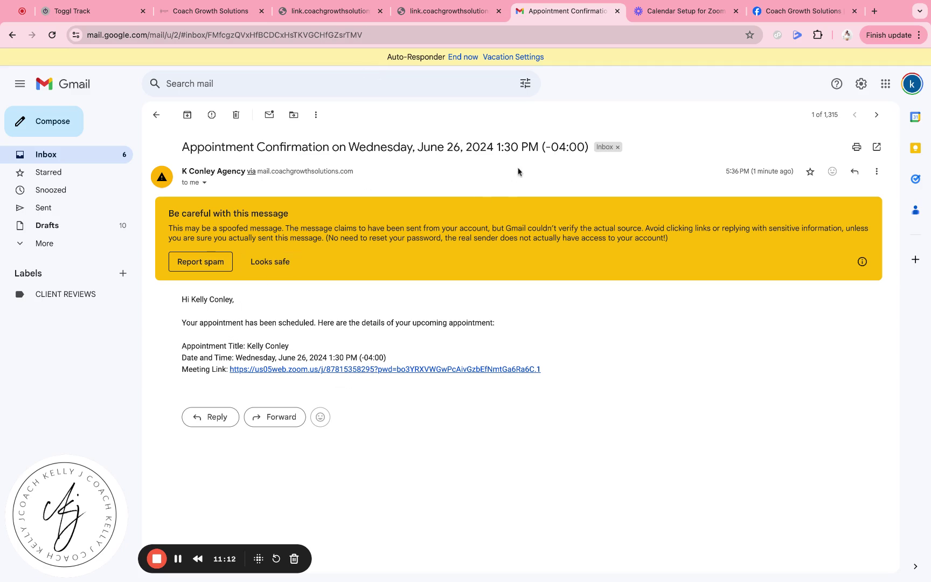
{"action": "left_click", "coordinate": [223, 10]}
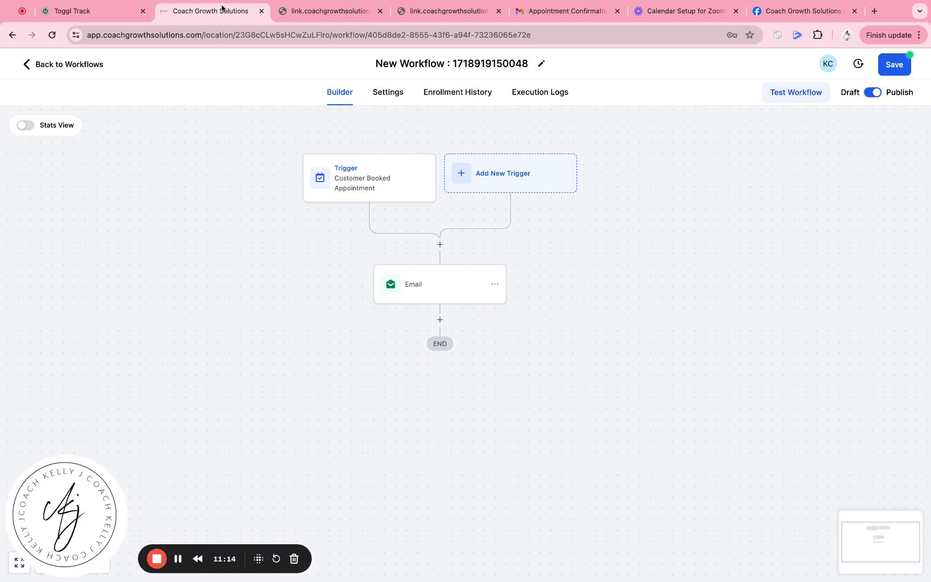